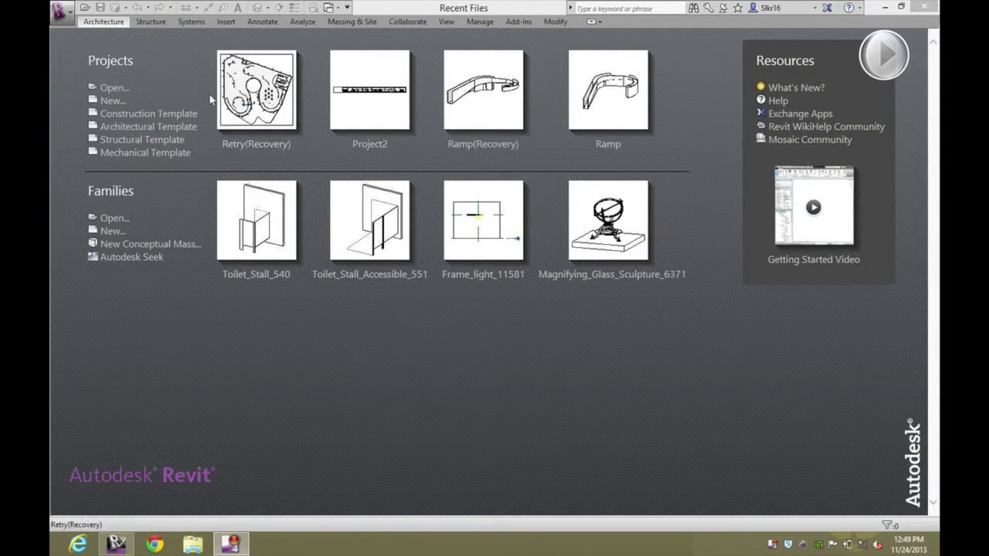
Create a new project, Project2, from the Architectural Template.
left_click(112, 101)
left_click(496, 247)
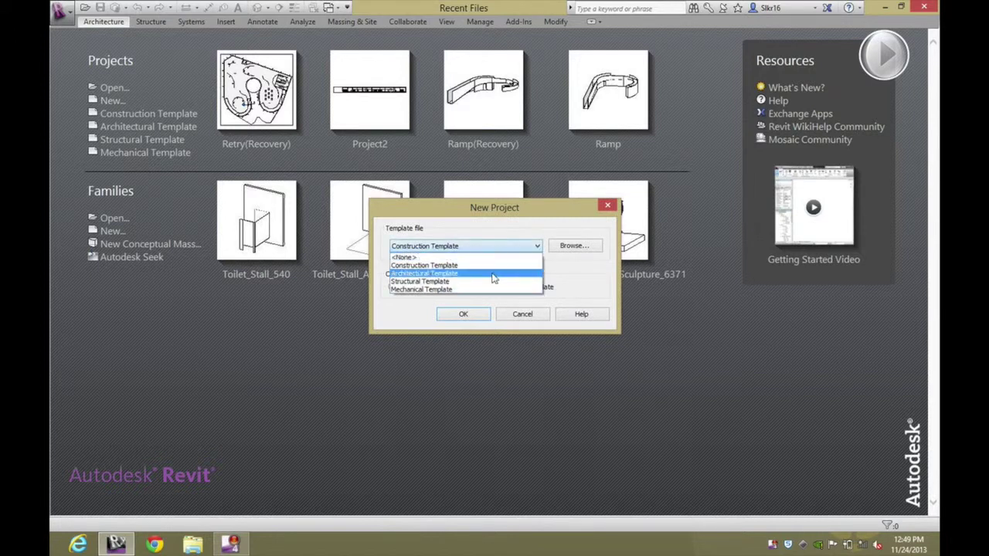
left_click(493, 282)
left_click(485, 245)
left_click(483, 276)
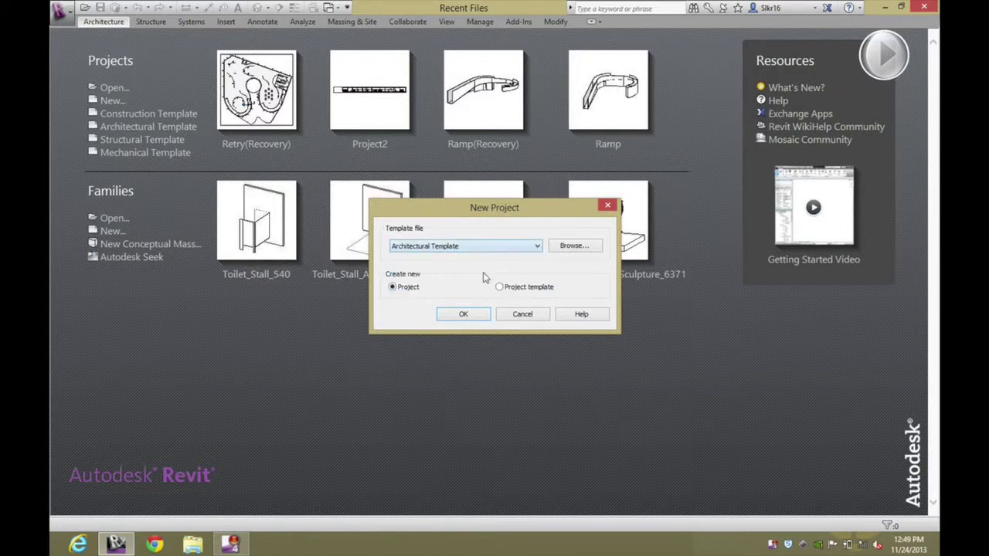
left_click(464, 314)
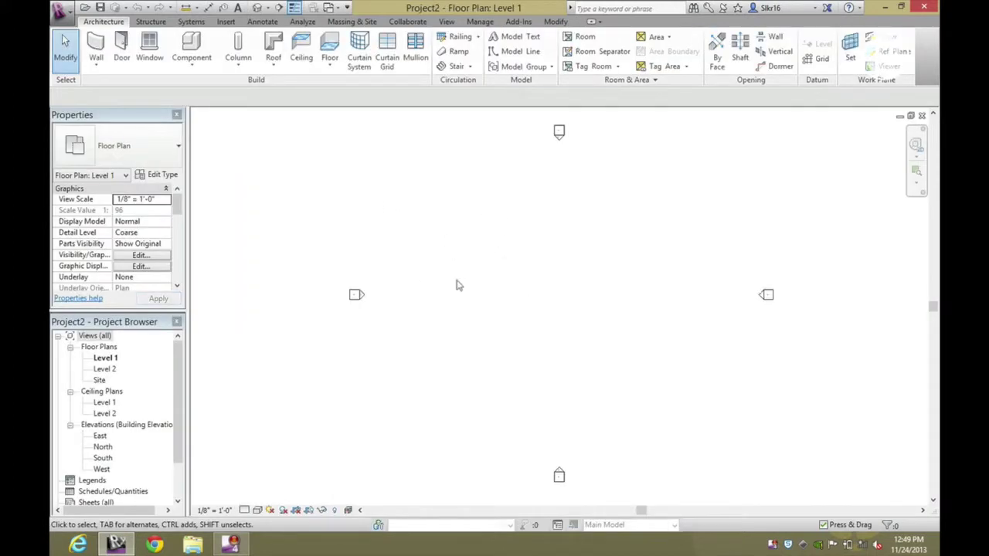
Sketch a 30'-0" ramp run on Level 1 and finish the ramp.
mouse_move(563, 291)
middle_mouse_down()
mouse_move(553, 278)
mouse_move(555, 307)
middle_mouse_up()
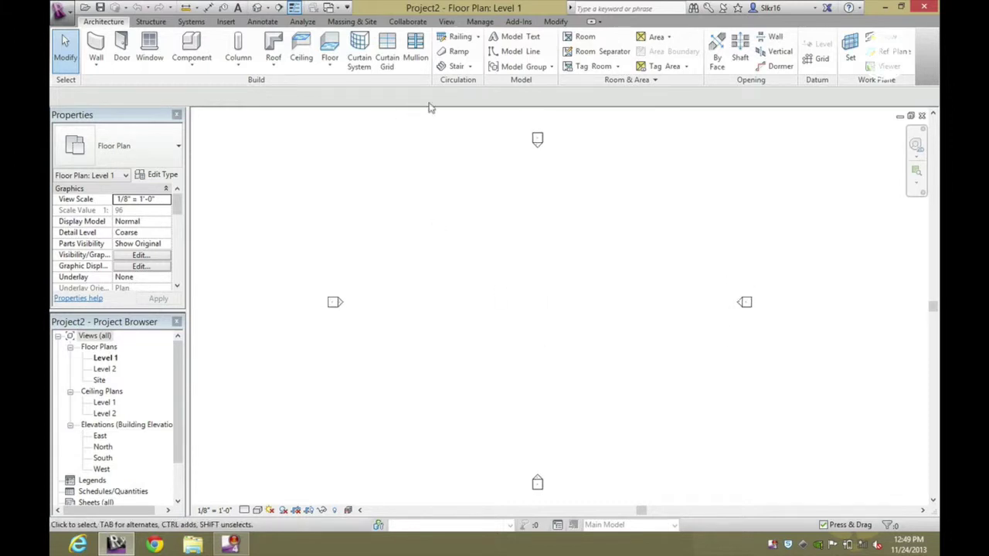
left_click(457, 53)
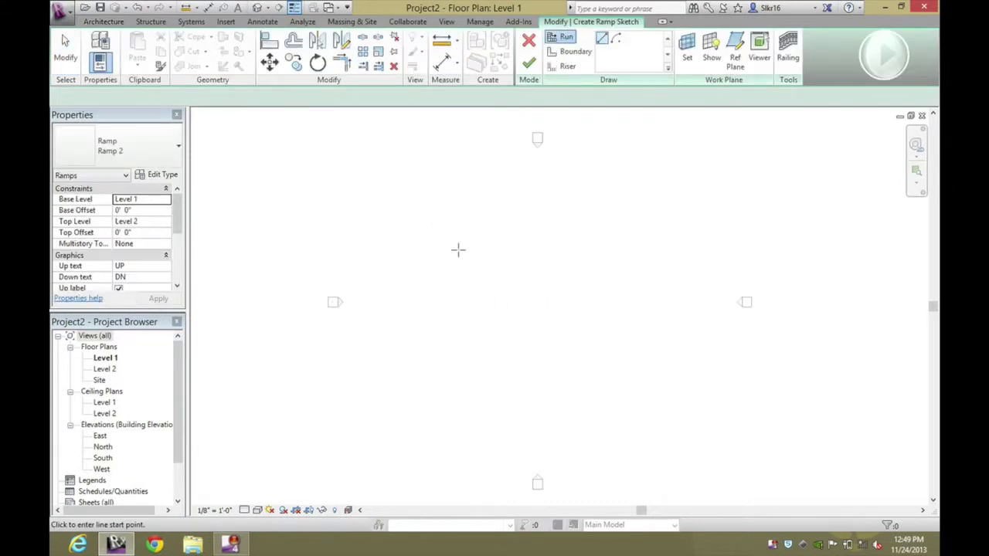
left_click(443, 289)
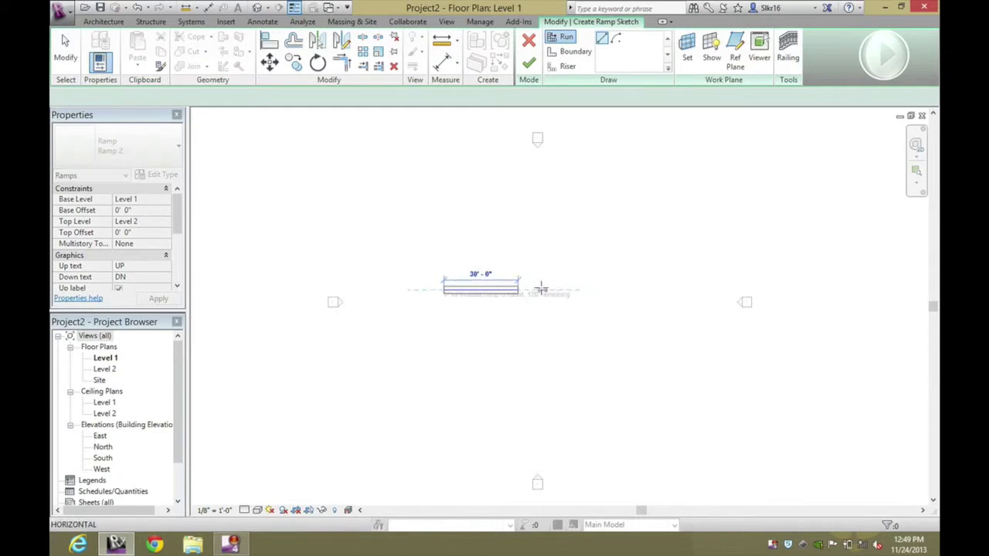
left_click(541, 288)
scroll(477, 298, "up", 5)
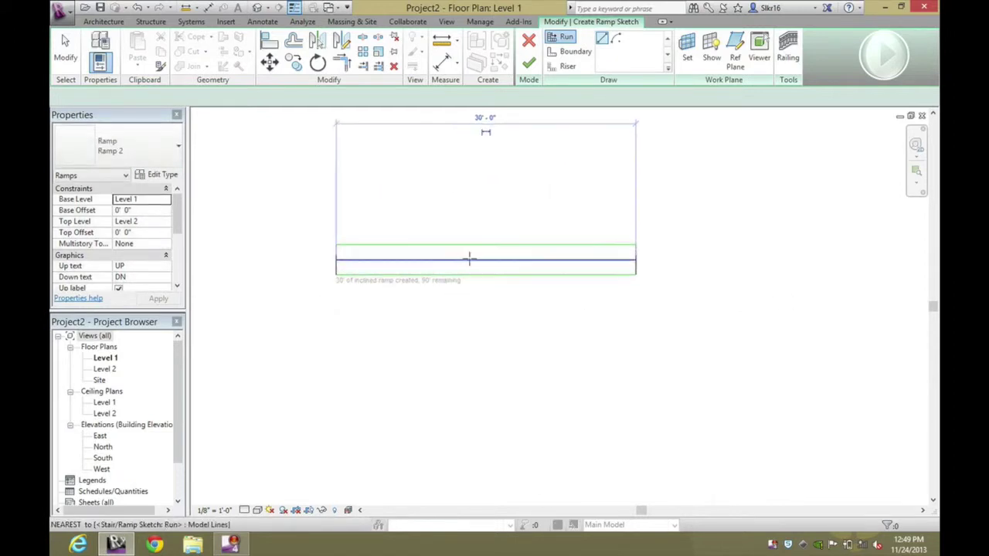
left_click(530, 64)
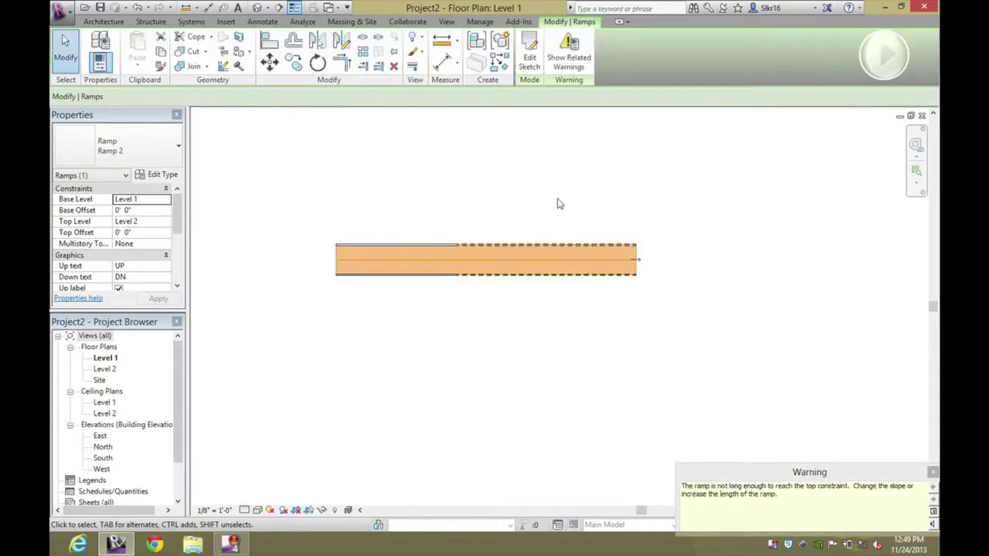
left_click(558, 204)
Remove the ramp's railings and move its UP label up and to the left.
scroll(375, 274, "up", 4)
left_click(362, 283)
left_click(381, 256)
left_click(375, 211)
scroll(664, 272, "down", 2)
key("Escape")
left_click_drag(378, 238, 199, 159)
scroll(335, 250, "down", 2)
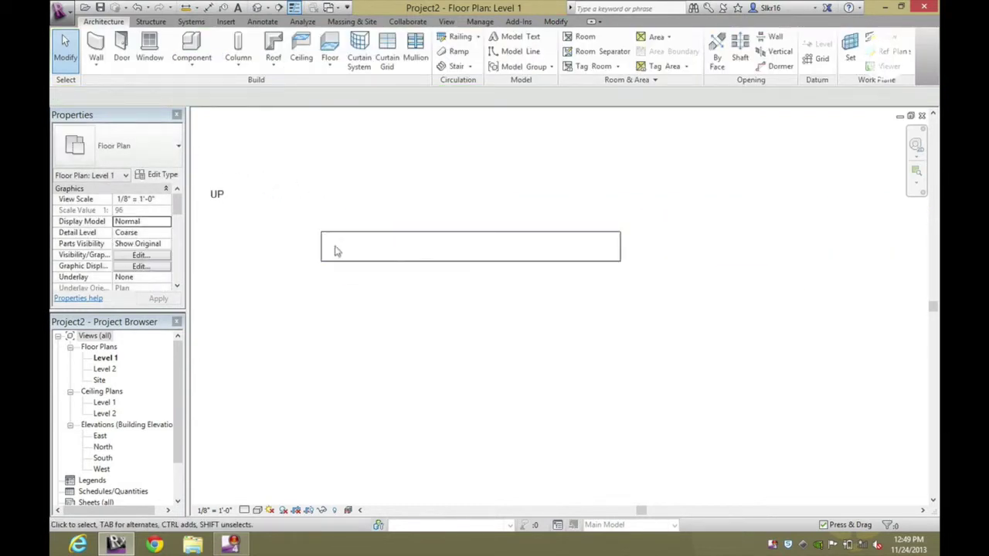
Inspect the ramp's slope in the Default 3D View, then return to the plan.
left_click(257, 7)
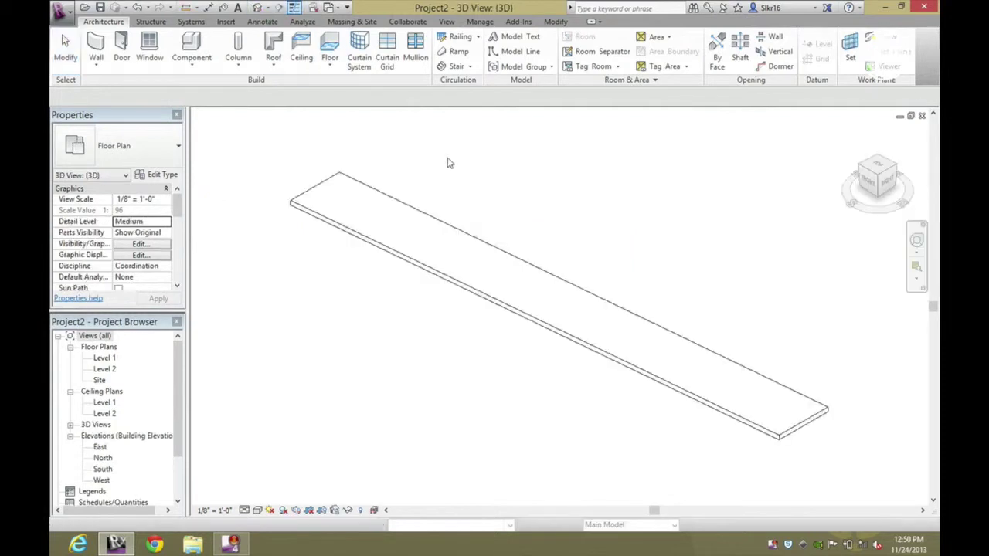
middle_click_drag(600, 311, 633, 270, "shift")
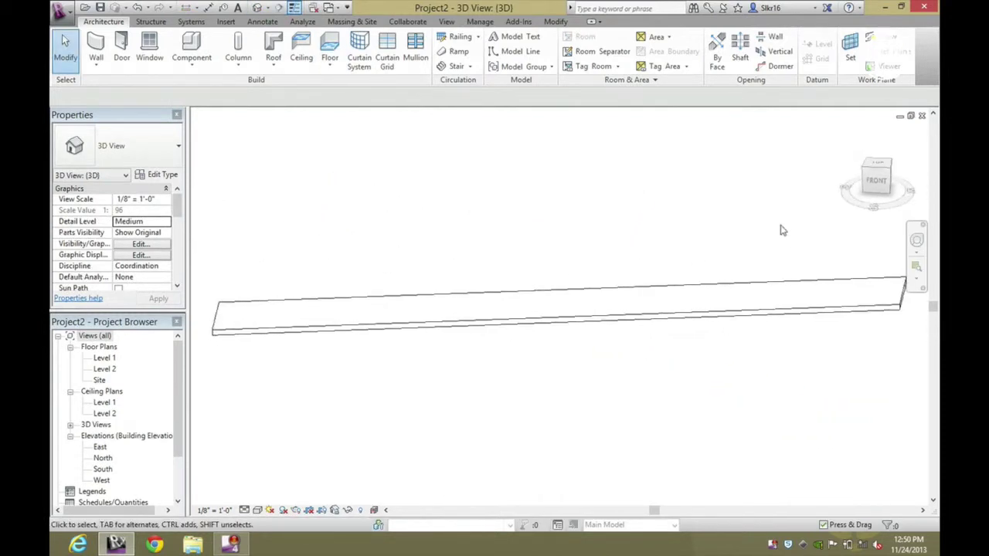
left_click(922, 115)
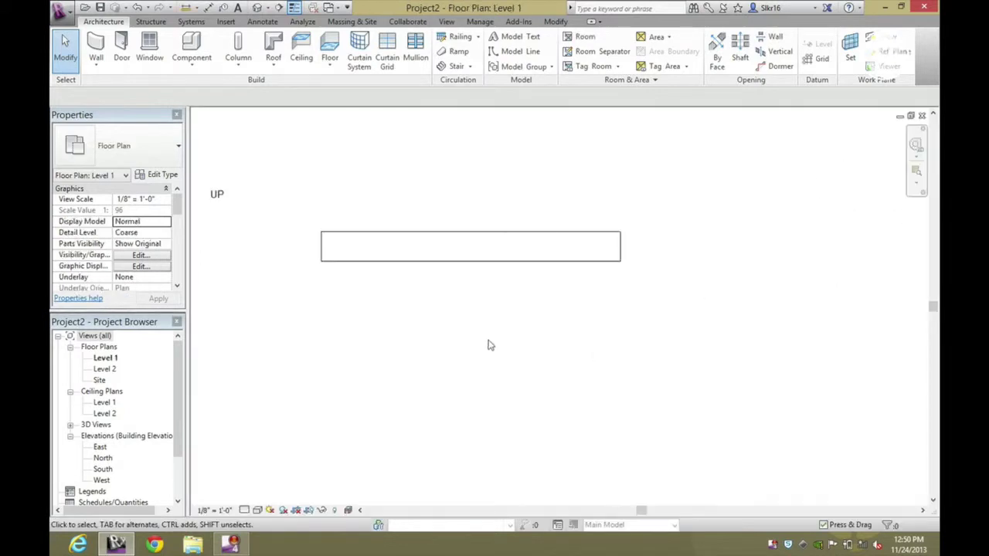
scroll(340, 286, "up", 2)
Draw a 30'-0" wall along the ramp's lower edge with WA.
key("w")
key("a")
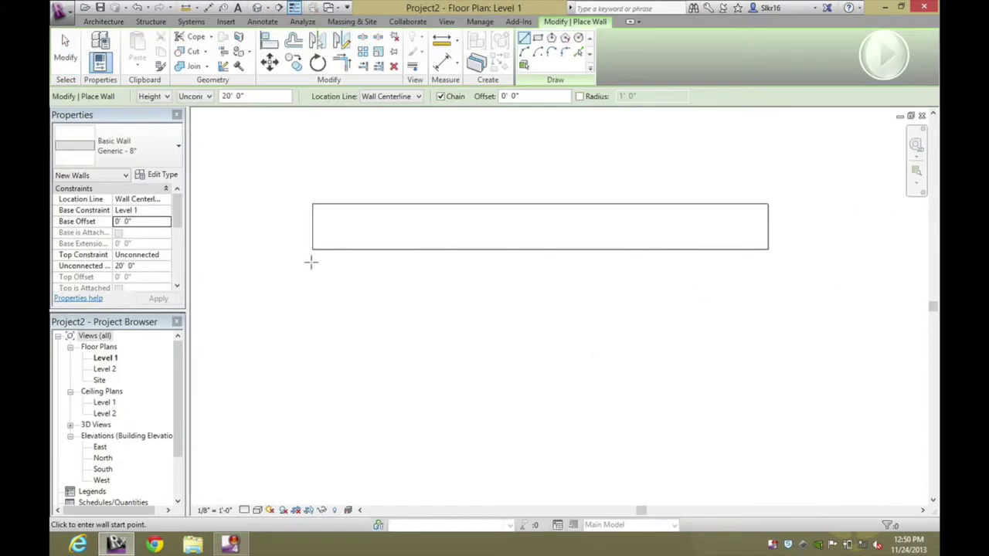
left_click(312, 251)
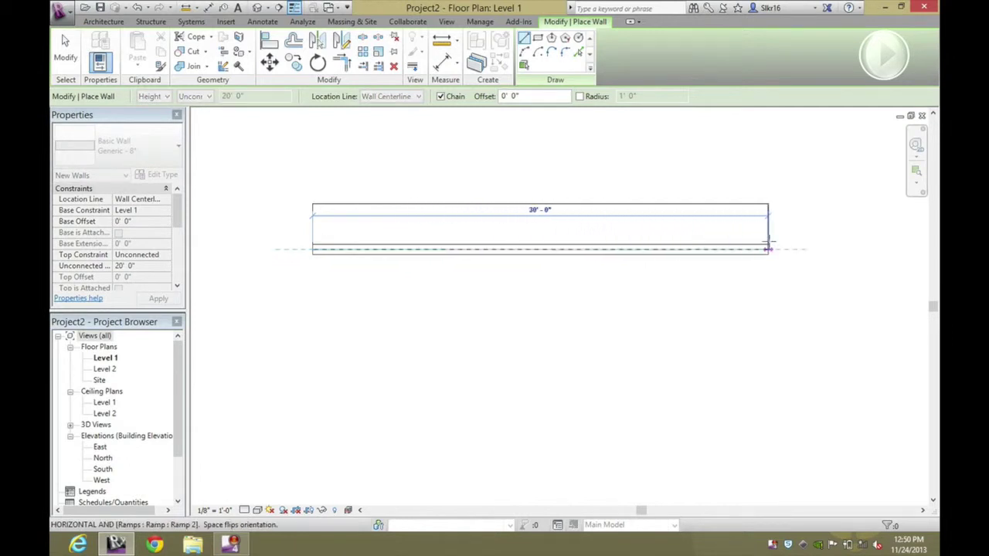
left_click(768, 249)
key("Escape")
key("Escape")
Change the new wall's type to Generic - 4" Brick.
left_click(462, 240)
left_click(159, 151)
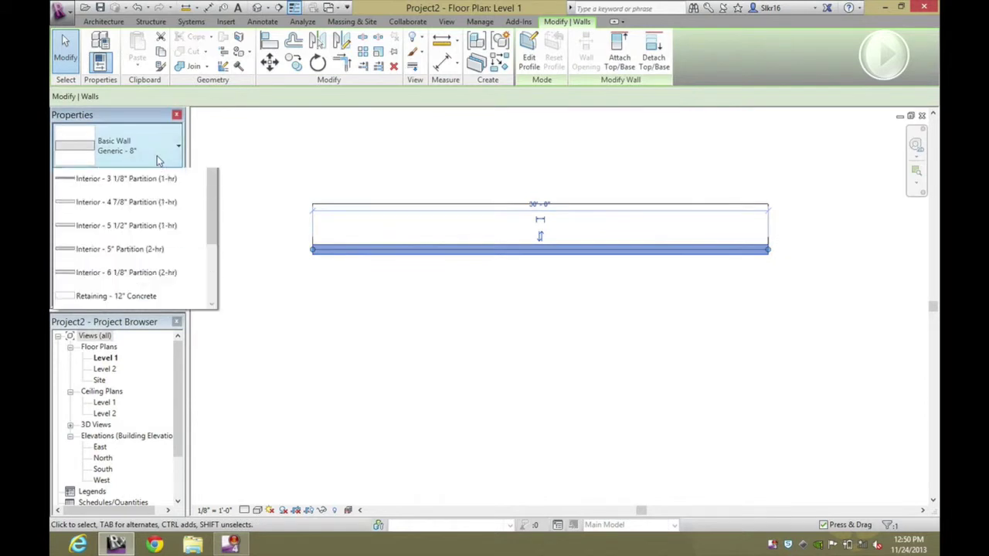
scroll(161, 184, "up", 2)
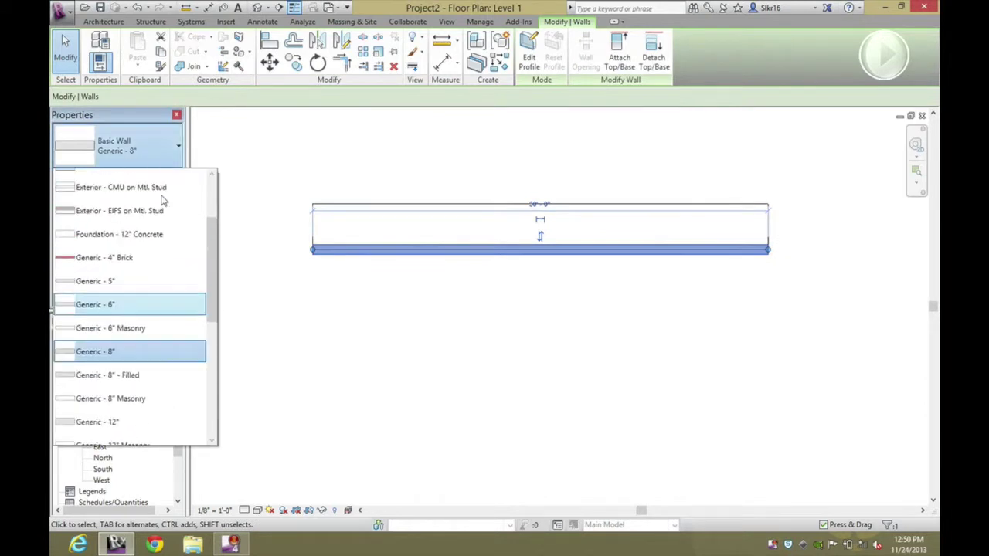
left_click(160, 256)
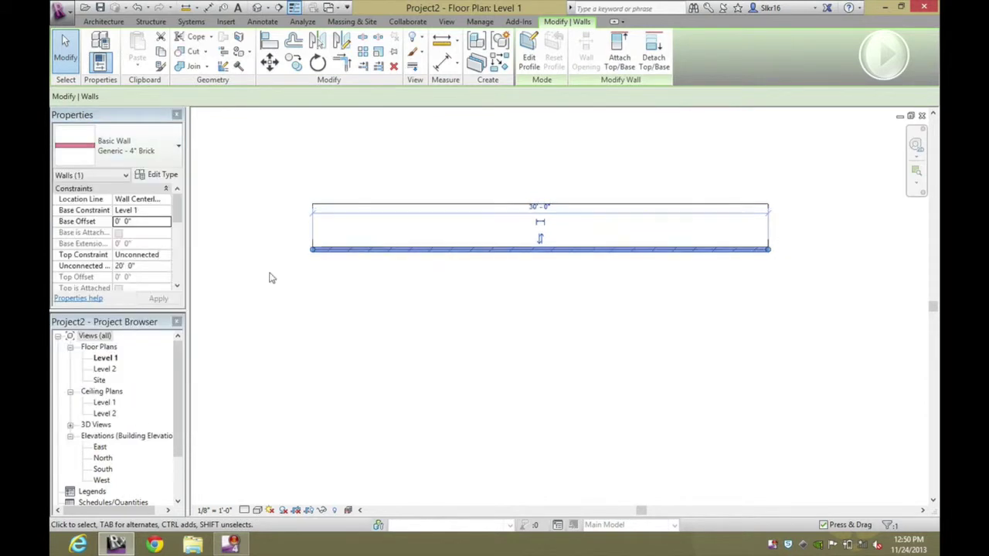
left_click(328, 276)
scroll(344, 256, "up", 3)
Drag the brick wall down below the ramp, apart from it.
left_click(316, 244)
left_click_drag(316, 245, 319, 345)
left_click(247, 377)
scroll(251, 357, "down", 1)
key("a")
key("l")
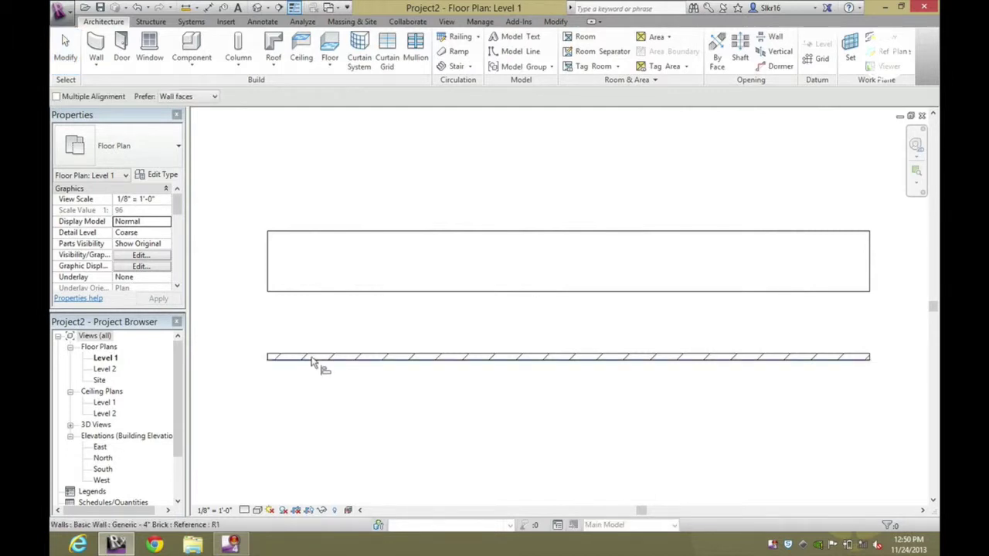
Align the brick wall flush with the ramp's lower edge and view both in 3D.
key("Escape")
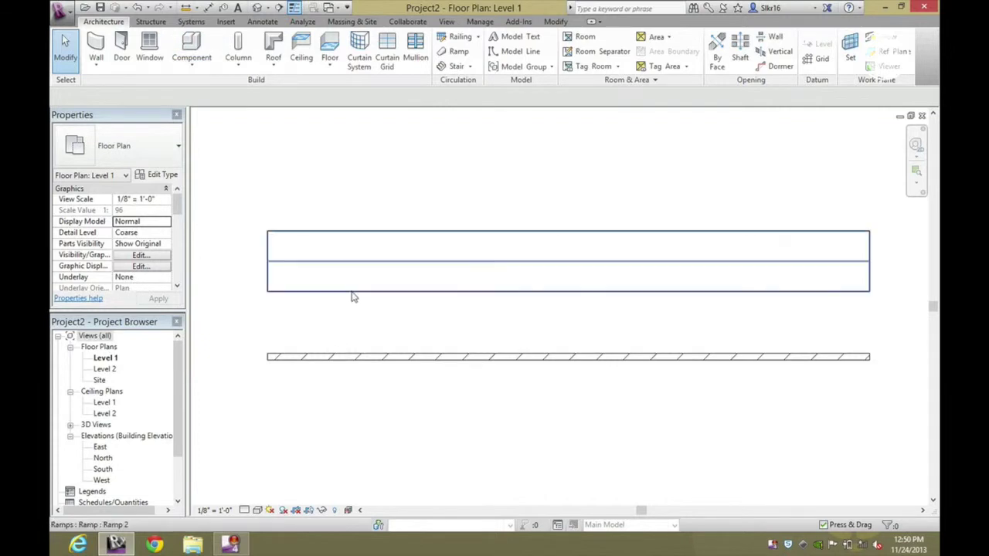
left_click(355, 253)
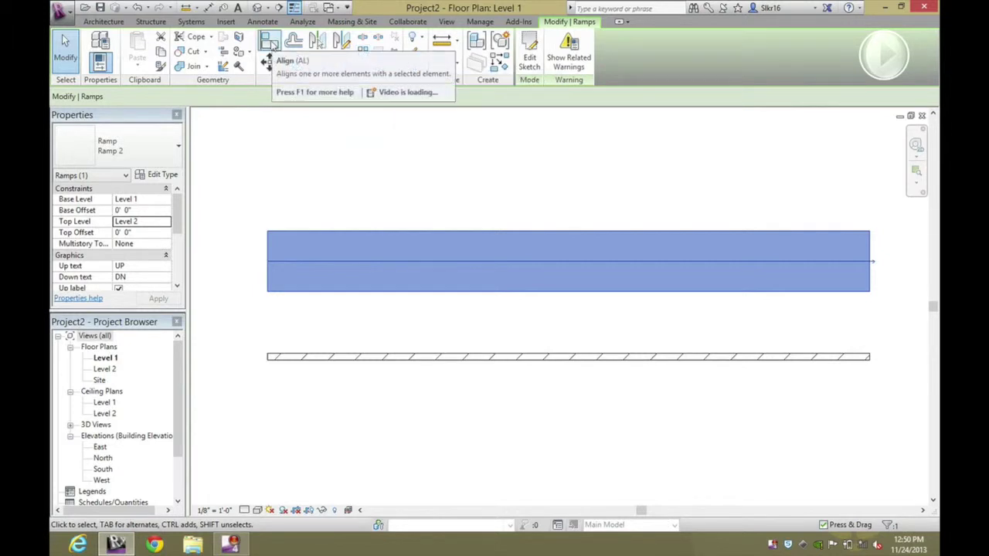
left_click(270, 43)
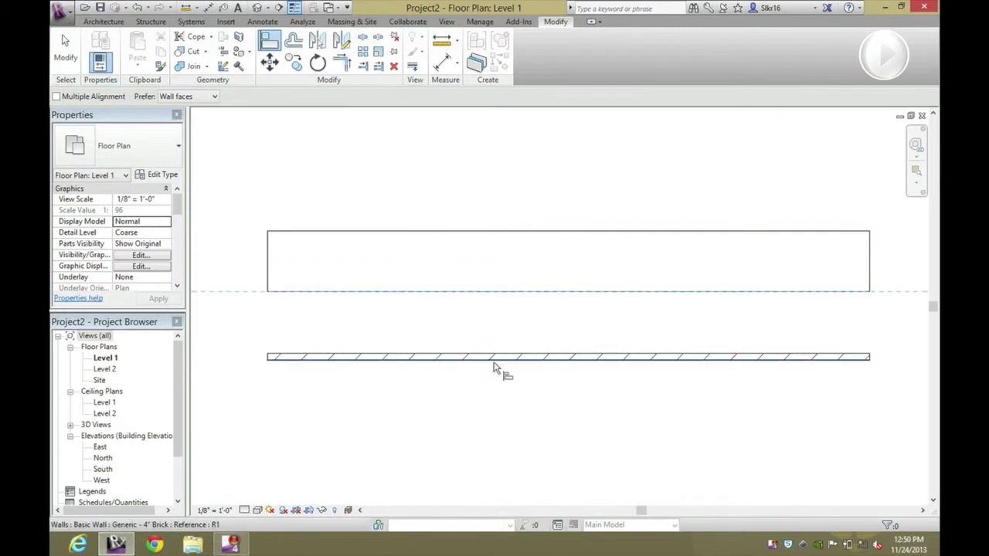
left_click(495, 361)
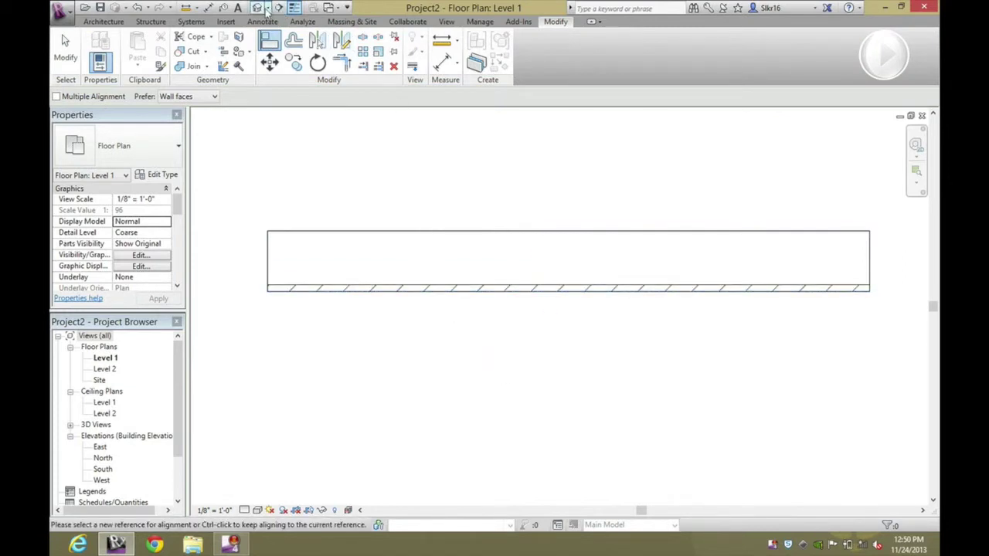
left_click(260, 7)
middle_click_drag(596, 239, 556, 219, "shift")
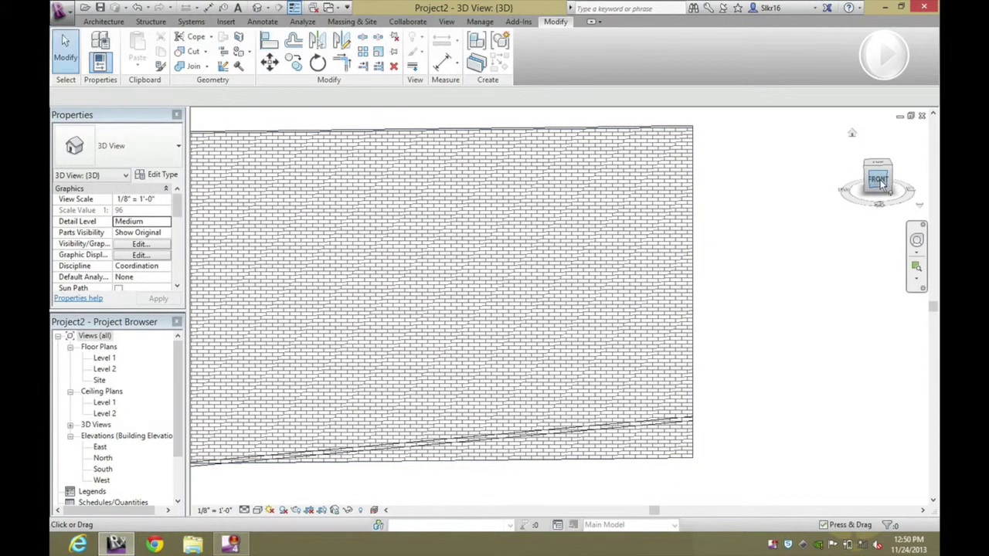
Face the brick wall from FRONT, try Attach Top/Base to the ramp, and reselect the wall.
left_click(879, 181)
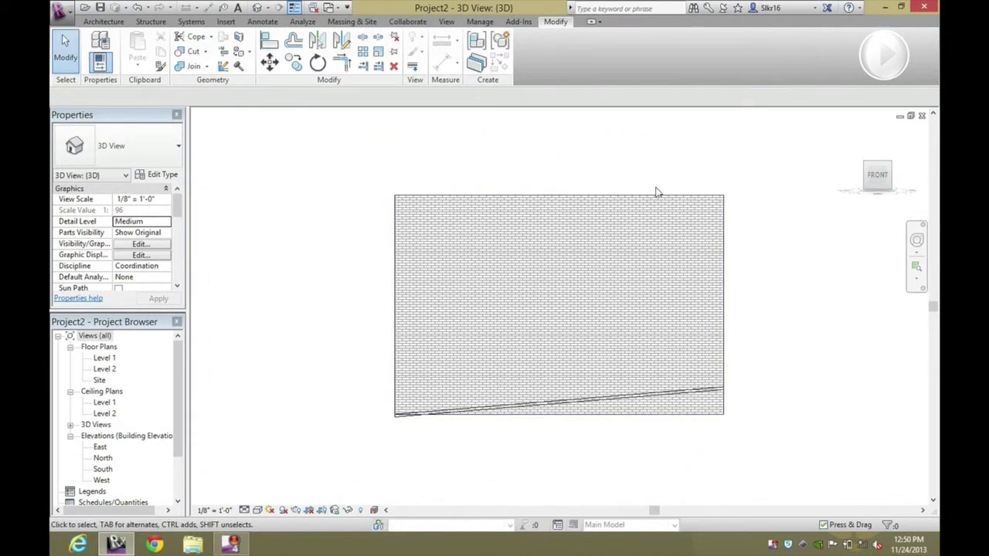
left_click(653, 196)
left_click(619, 51)
middle_click_drag(717, 398, 591, 404, "shift")
left_click(603, 405)
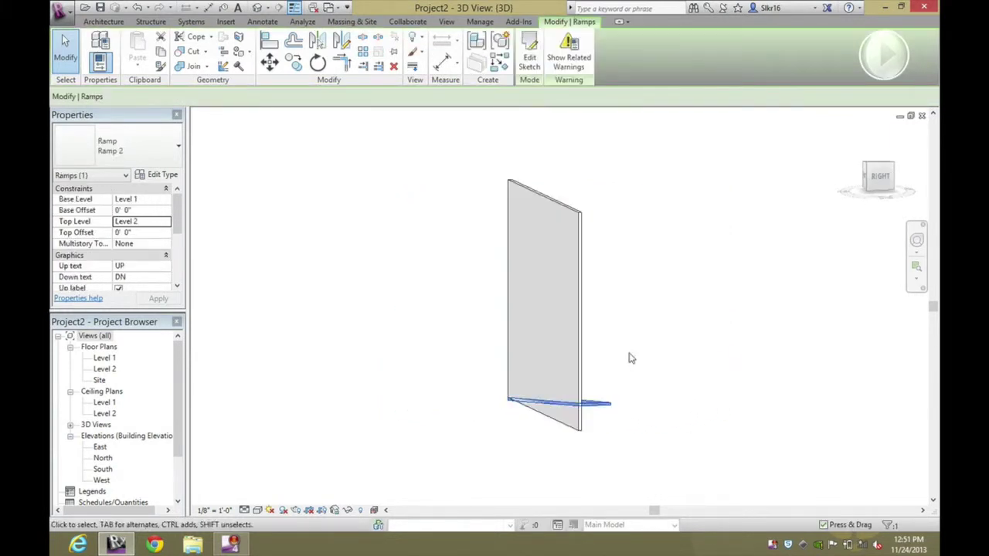
left_click(819, 249)
left_click_drag(873, 168, 807, 201)
left_click(878, 176)
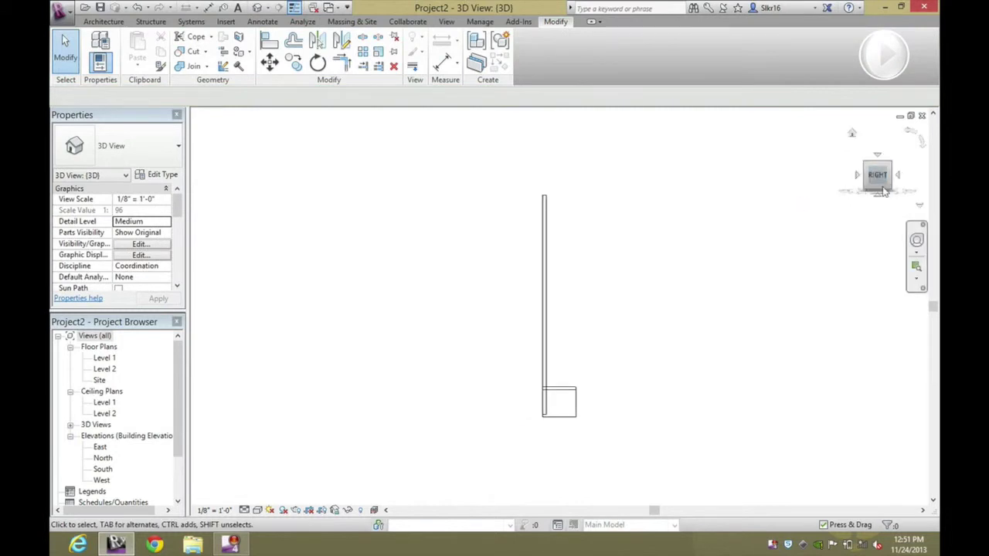
left_click(854, 178)
left_click(608, 199)
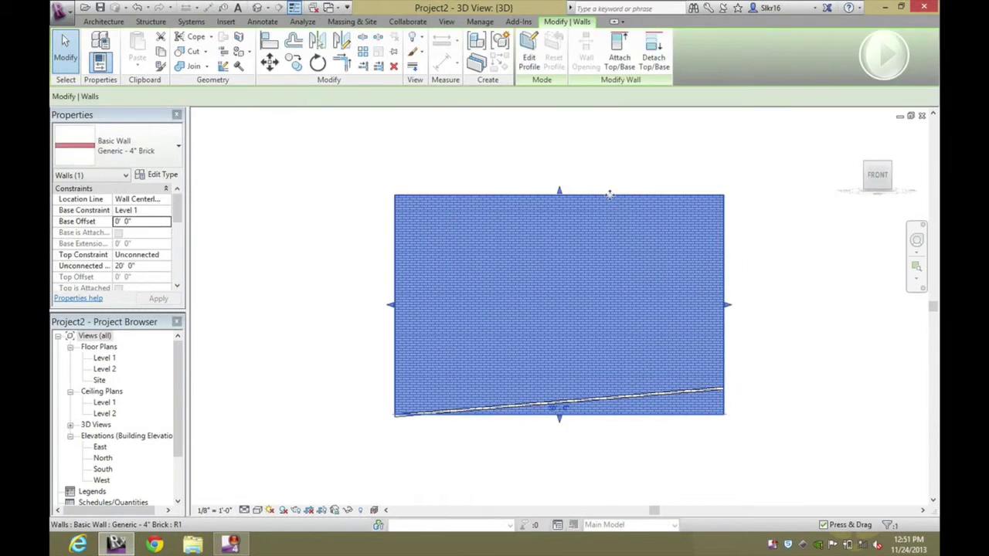
Edit the wall profile so its bottom edge follows the ramp line, removing constraints.
left_click(529, 58)
left_click(723, 408)
scroll(723, 417, "up", 3)
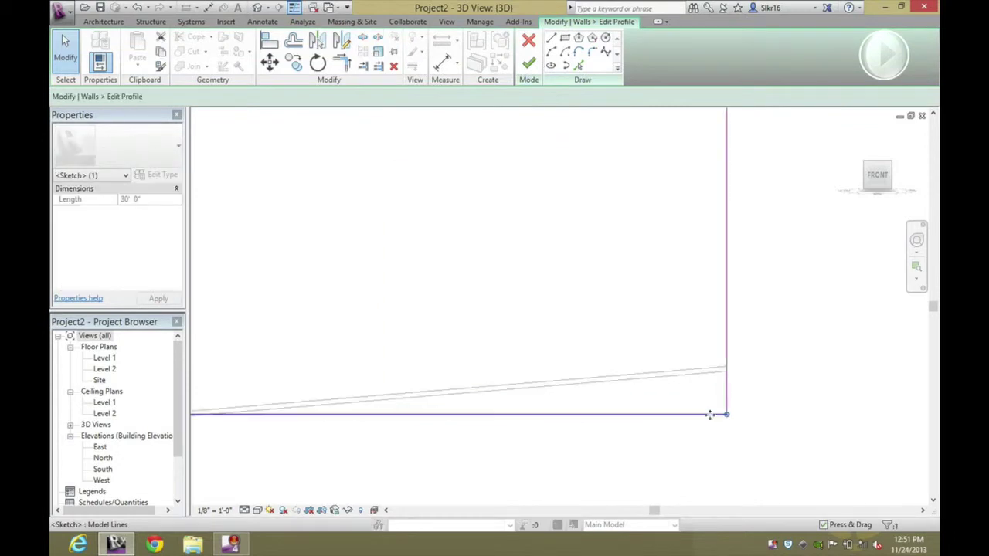
left_click_drag(727, 411, 727, 365)
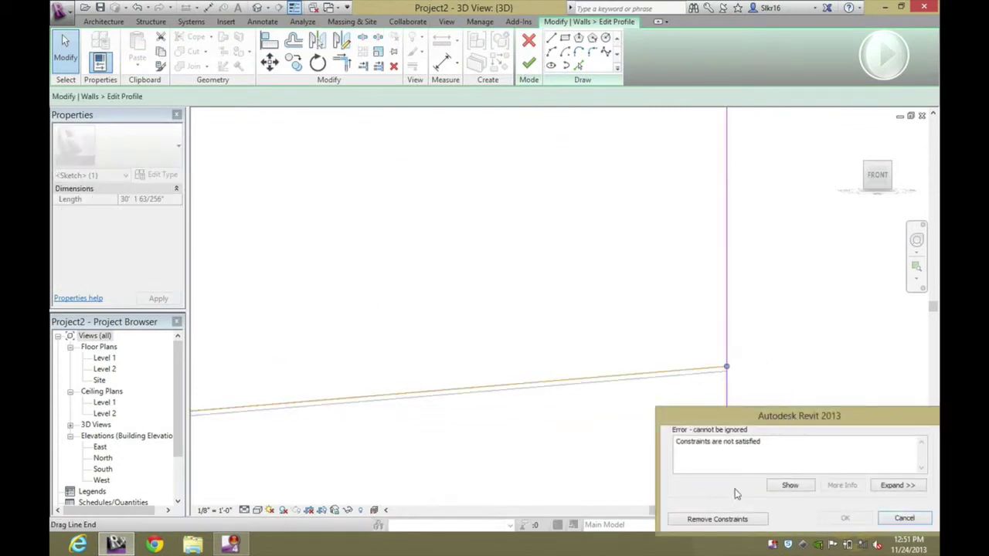
left_click(729, 520)
left_click(737, 416)
left_click(727, 411)
left_click_drag(726, 412, 727, 367)
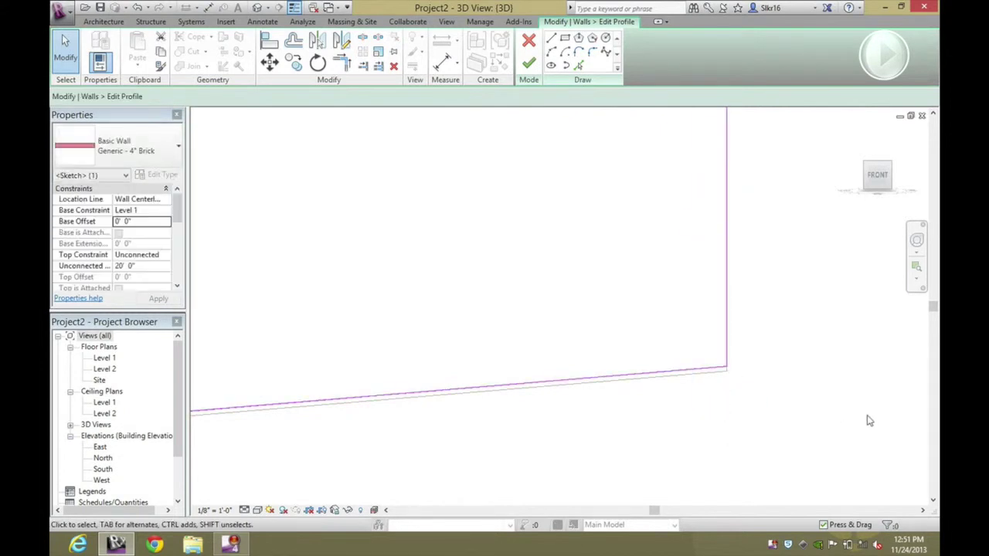
scroll(871, 421, "down", 3)
scroll(716, 268, "up", 1)
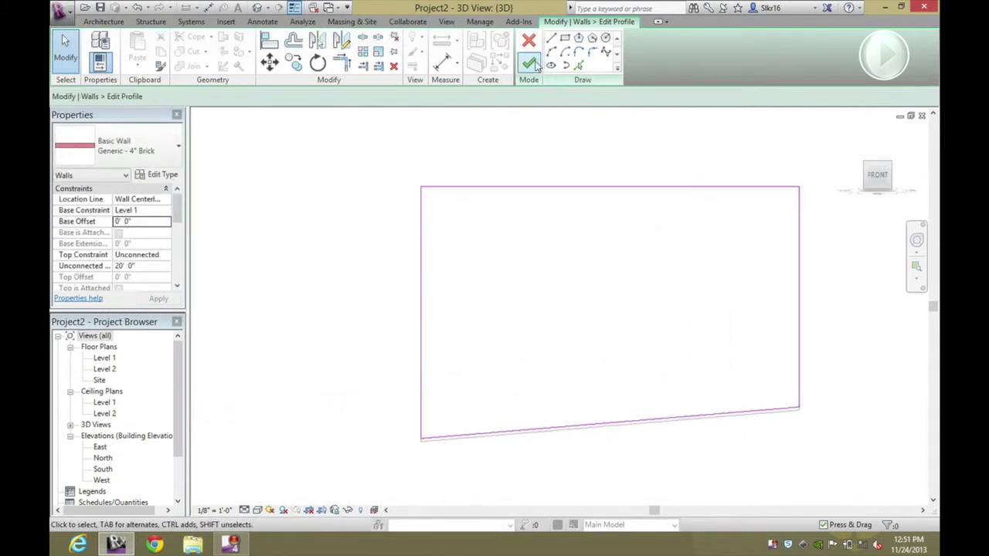
left_click(530, 65)
Orbit behind the wall, return to FRONT, and select the wall with a crossing window.
left_click(711, 121)
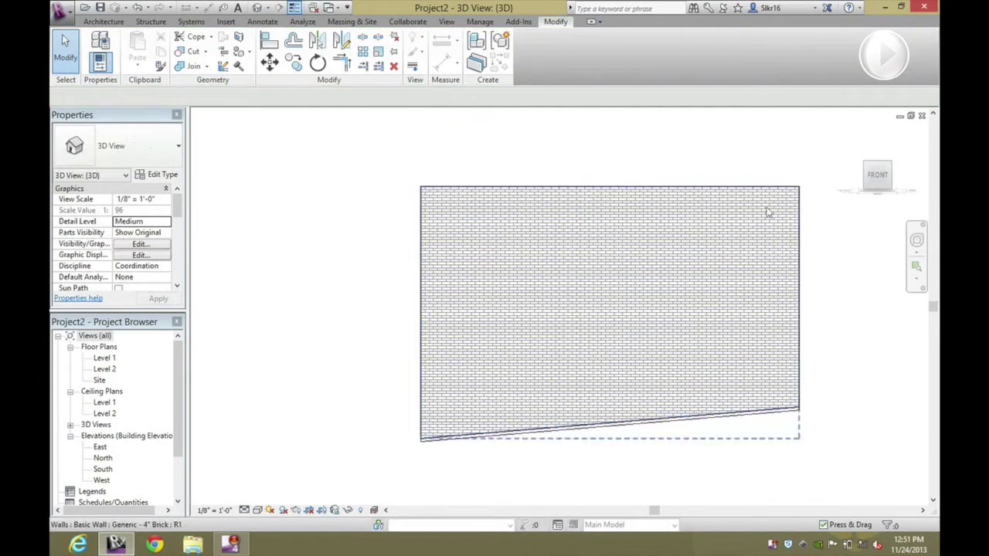
middle_click_drag(768, 217, 822, 302, "shift")
left_click(876, 180)
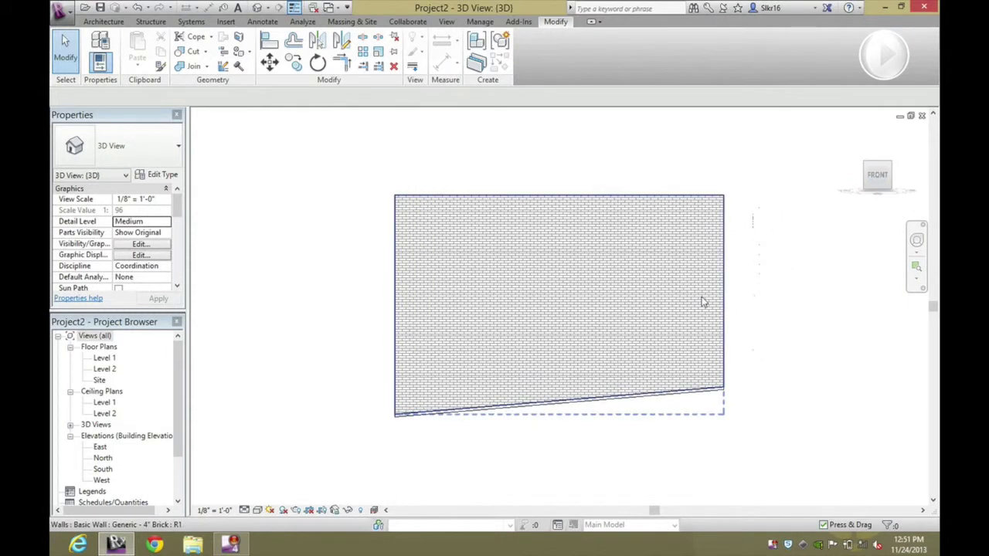
left_click_drag(772, 422, 561, 157)
Delete the wall and begin a rectangle-sketched architectural floor on Level 1.
key("Delete")
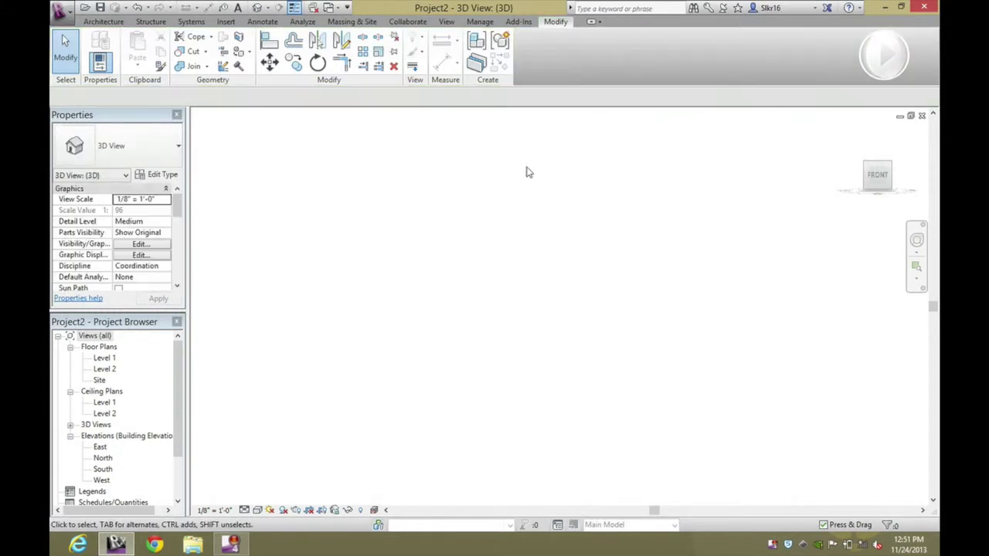
double_click(104, 359)
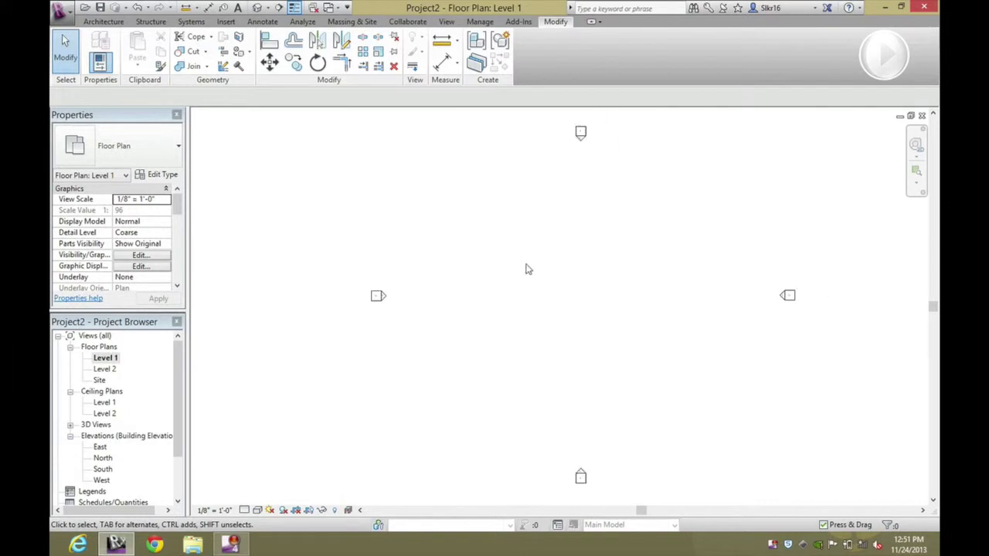
left_click(103, 22)
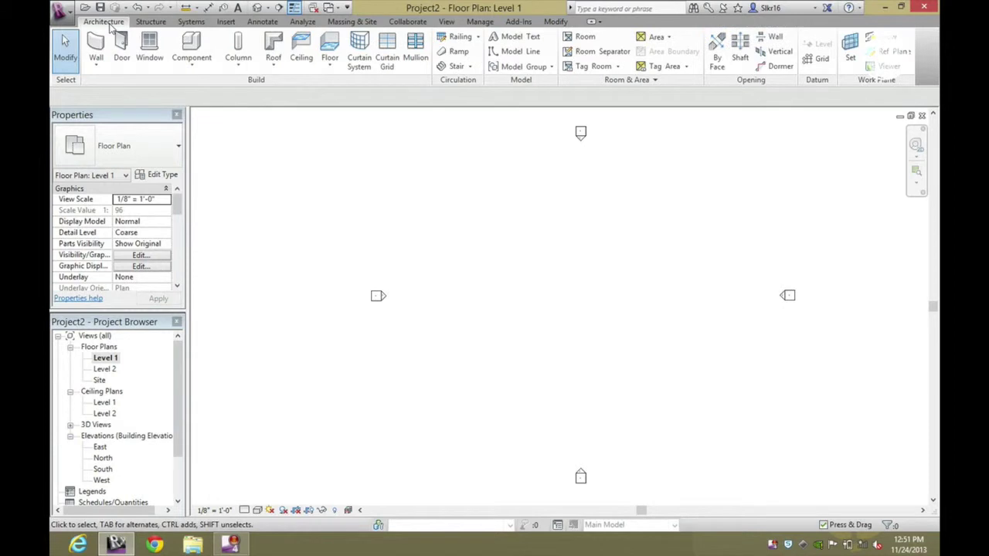
left_click(327, 63)
left_click(338, 89)
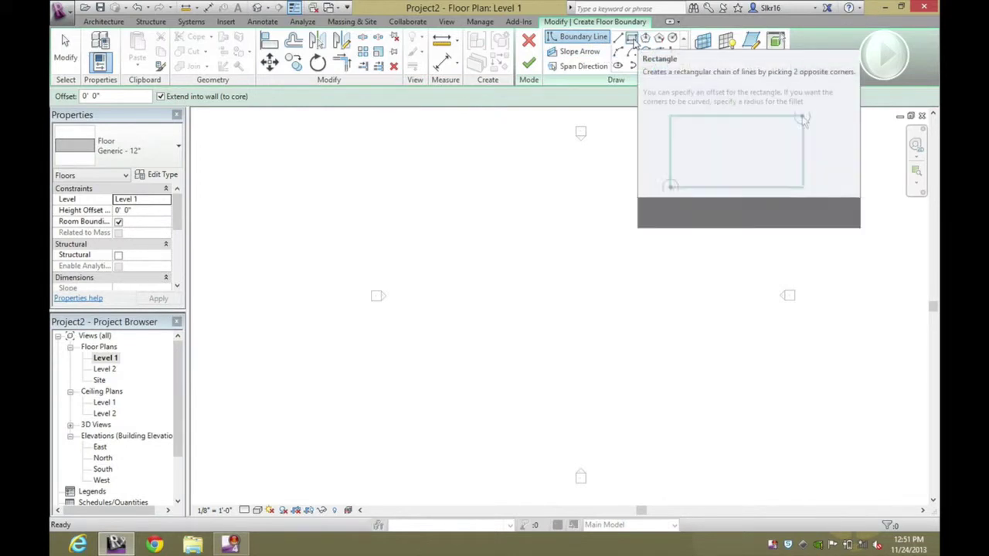
left_click(632, 38)
Draw the 96'-0" Generic - 12" floor rectangle, finish it, and check it in 3D.
left_click(470, 274)
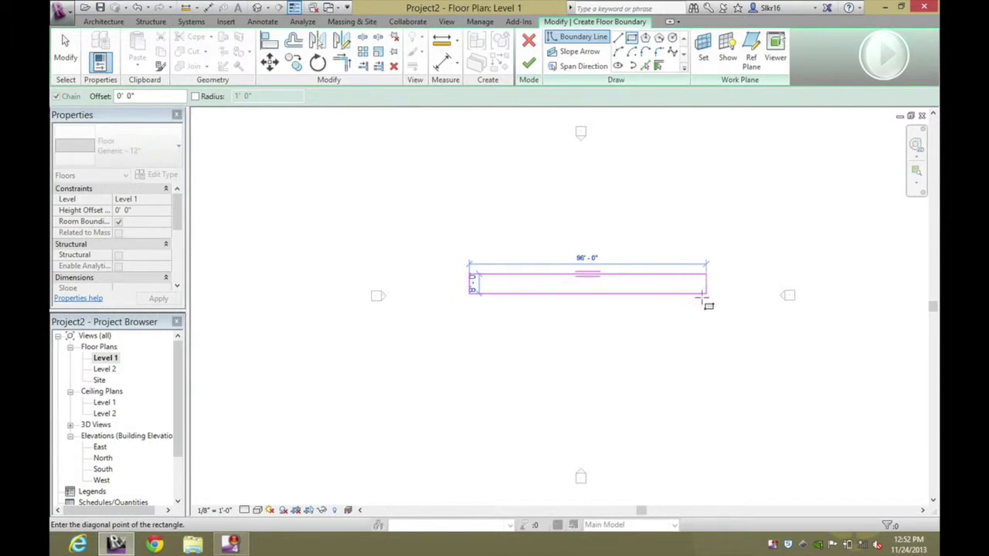
left_click(705, 302)
key("Escape")
key("Escape")
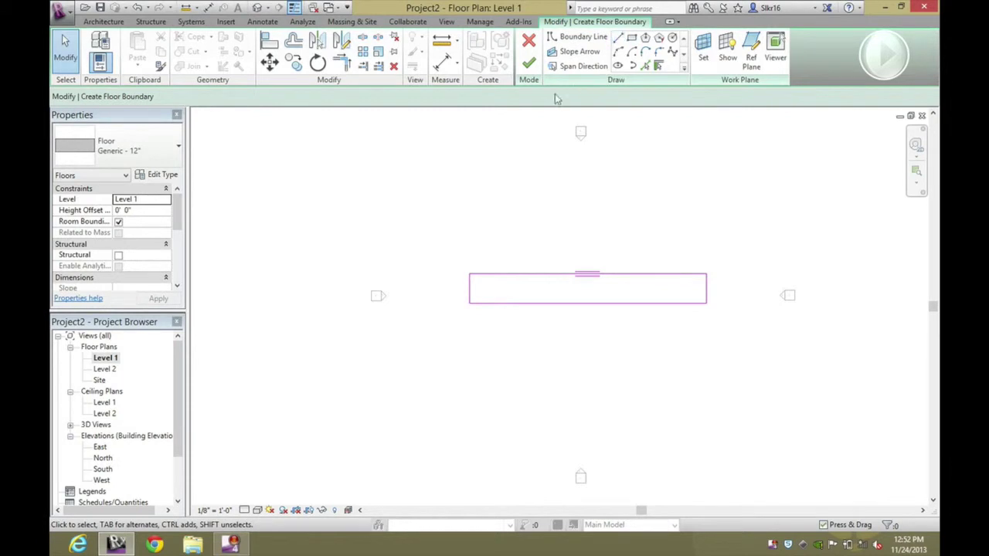
left_click(528, 63)
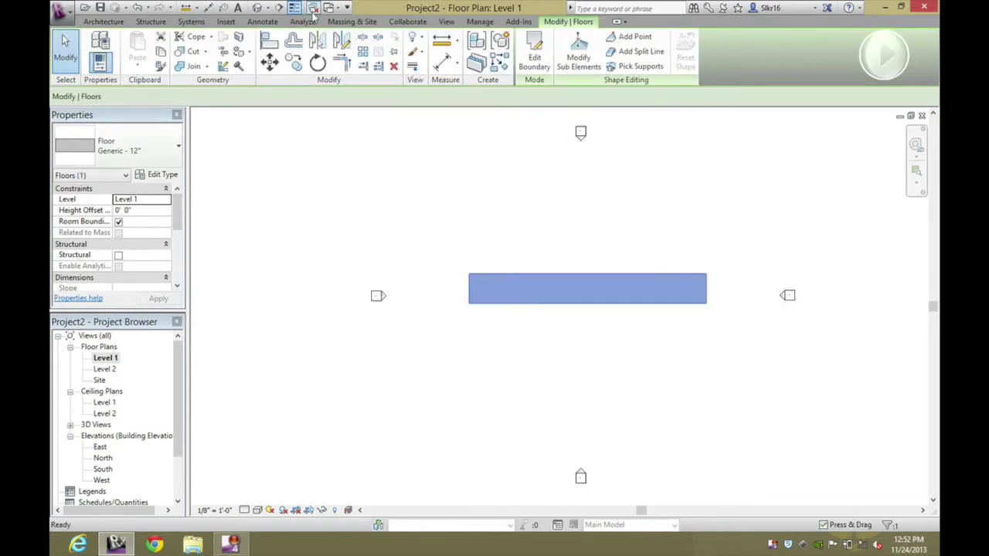
left_click(267, 10)
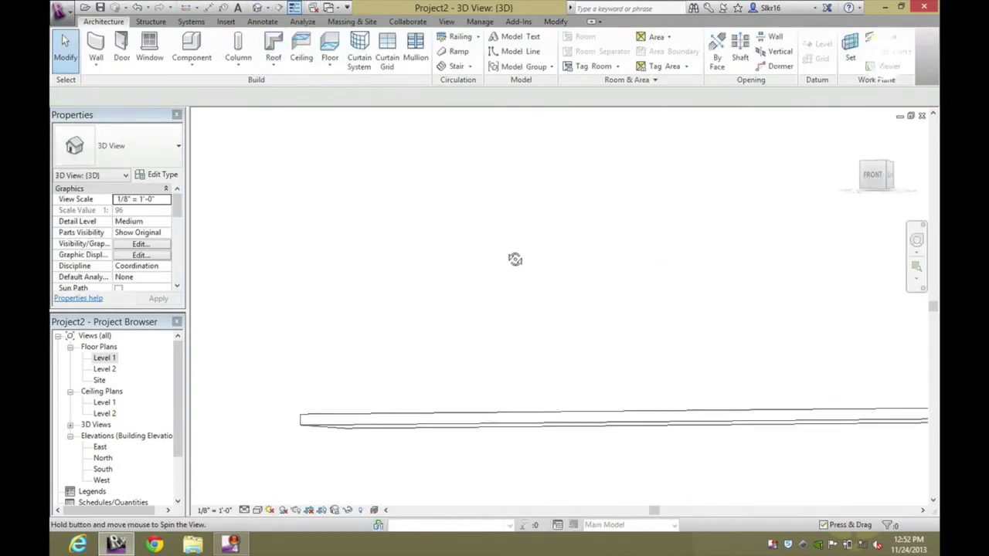
middle_click_drag(476, 247, 680, 270, "shift")
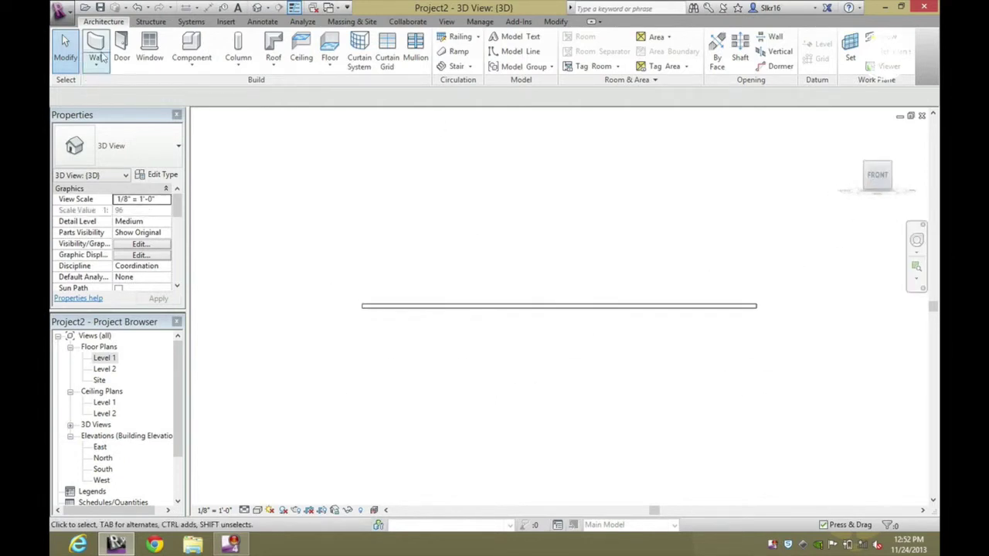
Raise the floor slab's two right-hand corner points to 60' elevation with Modify Sub Elements.
double_click(102, 359)
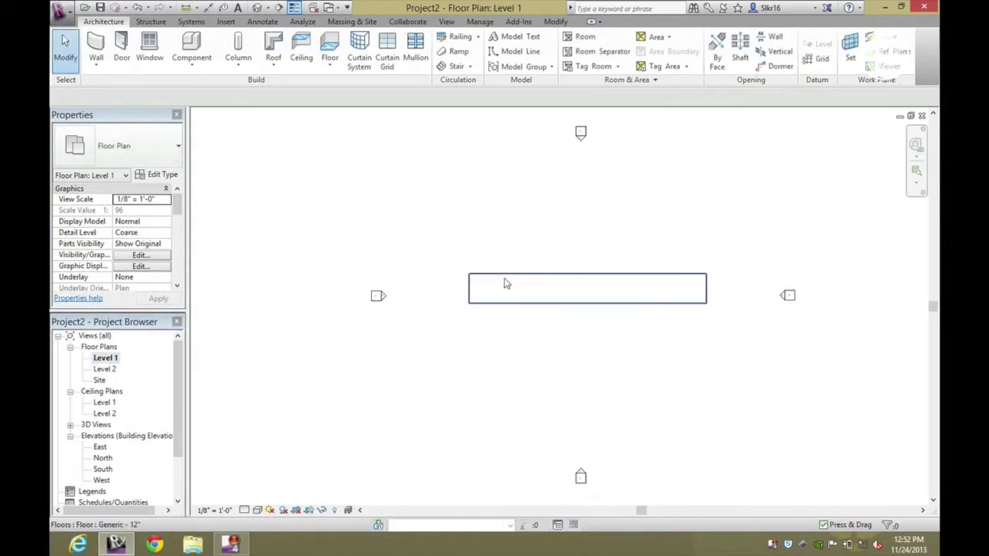
left_click(505, 284)
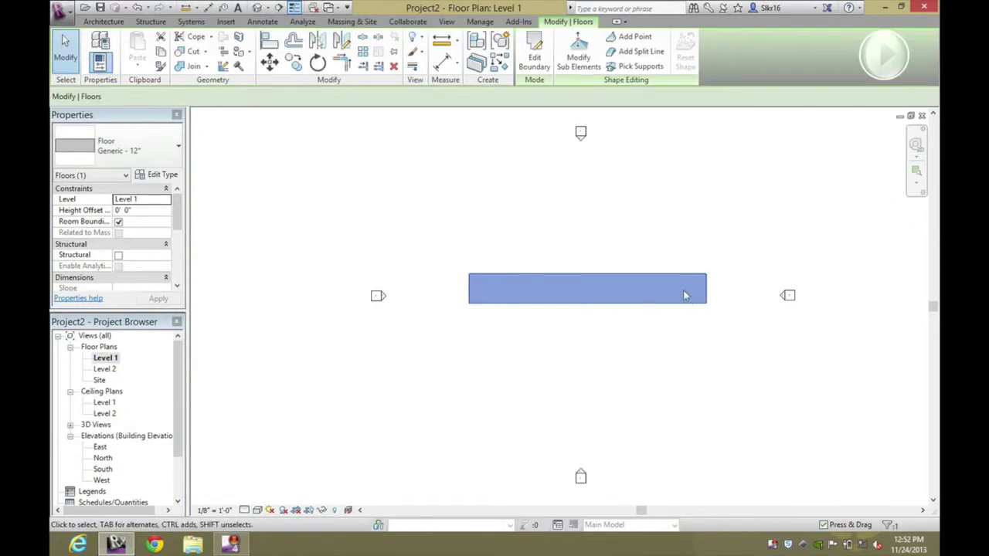
left_click(581, 62)
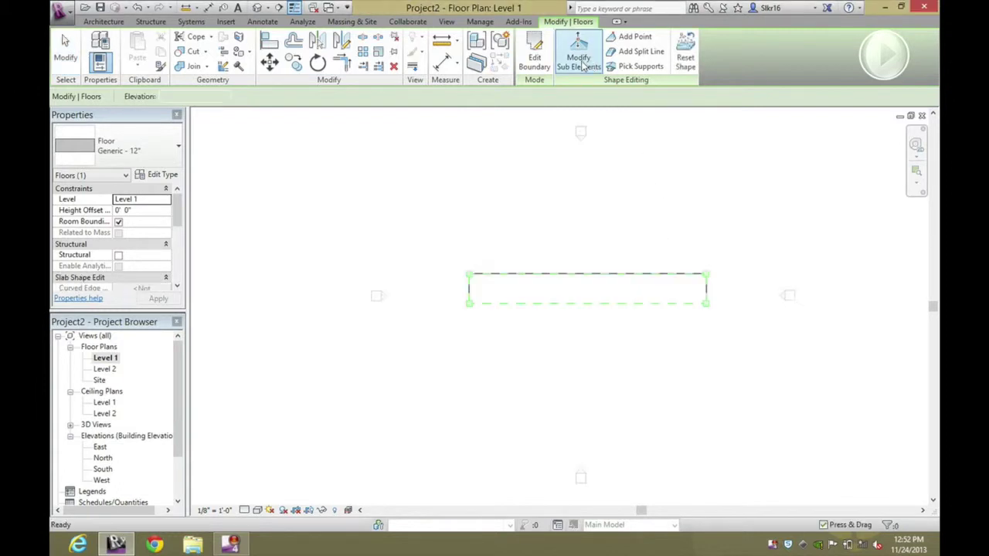
scroll(618, 274, "up", 2)
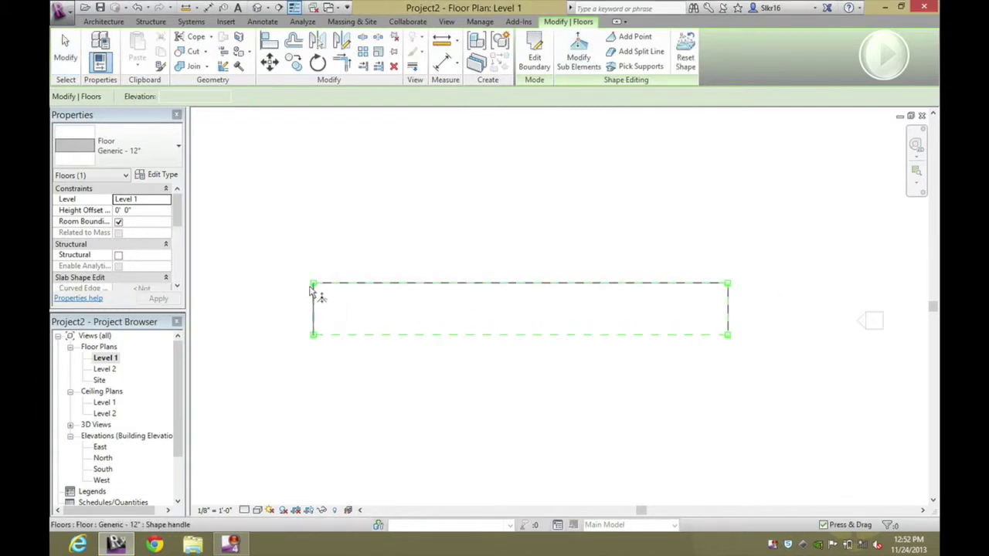
left_click(727, 336)
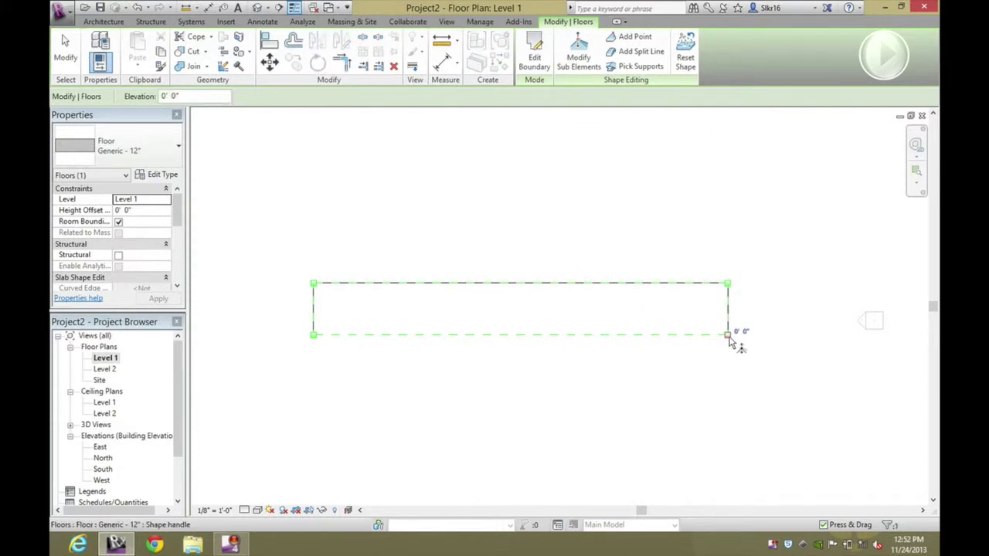
left_click(313, 337)
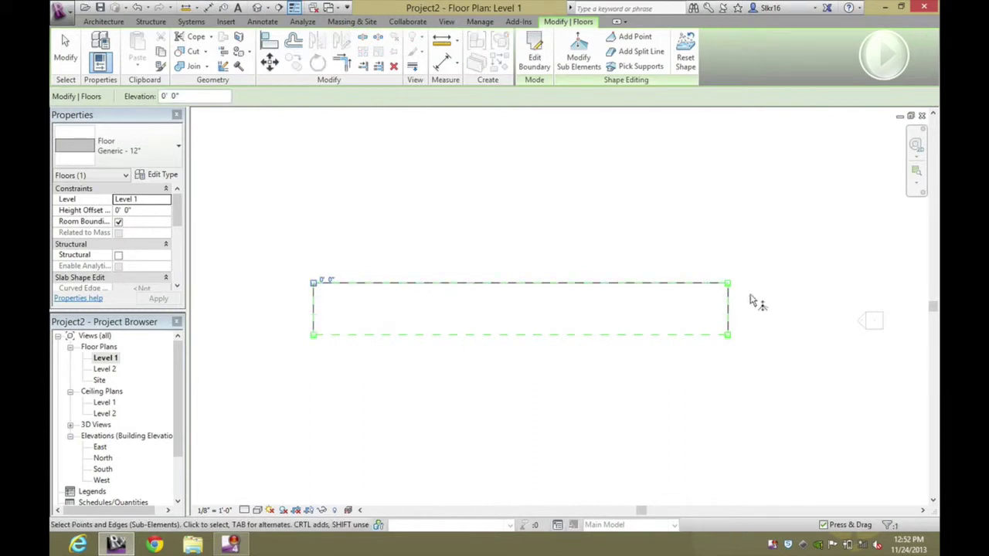
left_click(727, 284)
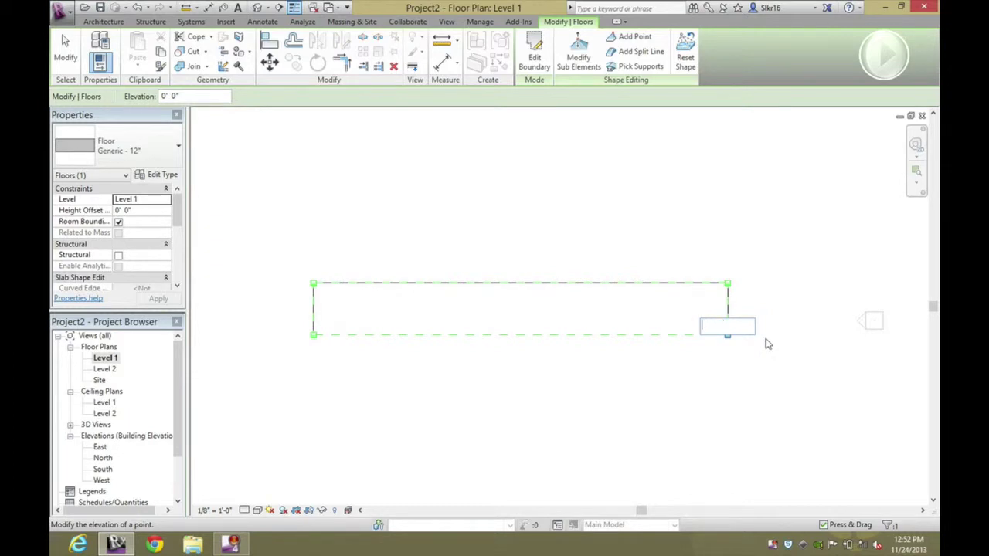
key("Return")
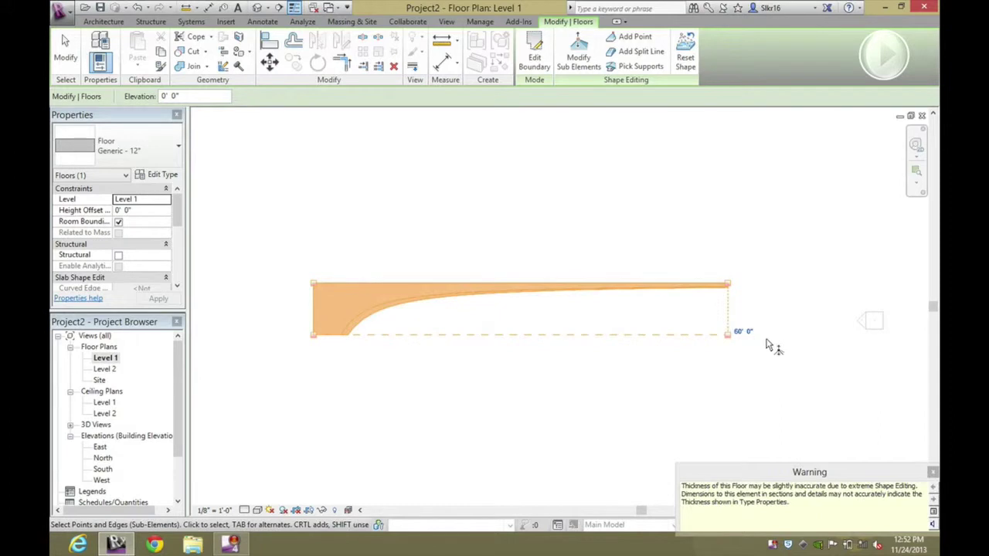
left_click(817, 449)
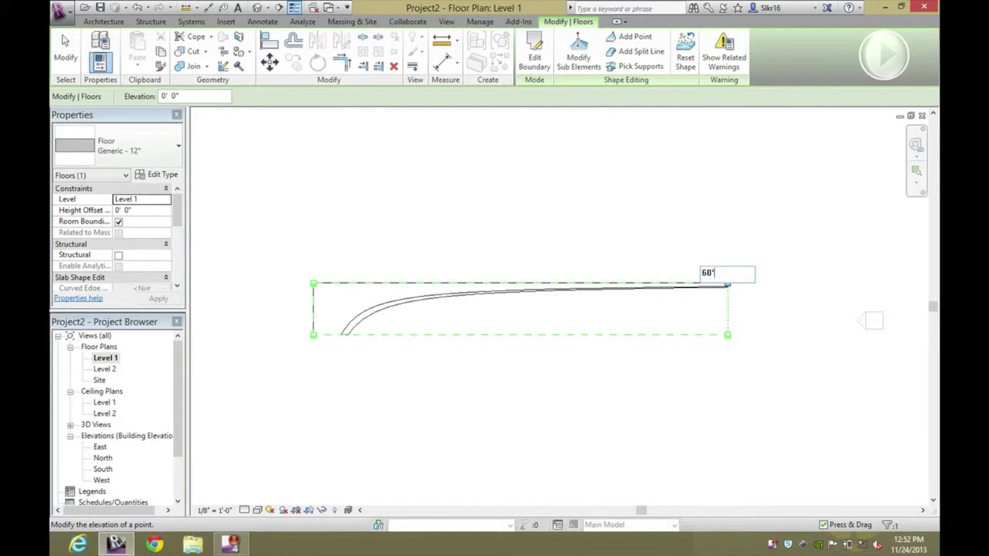
key("Return")
key("Escape")
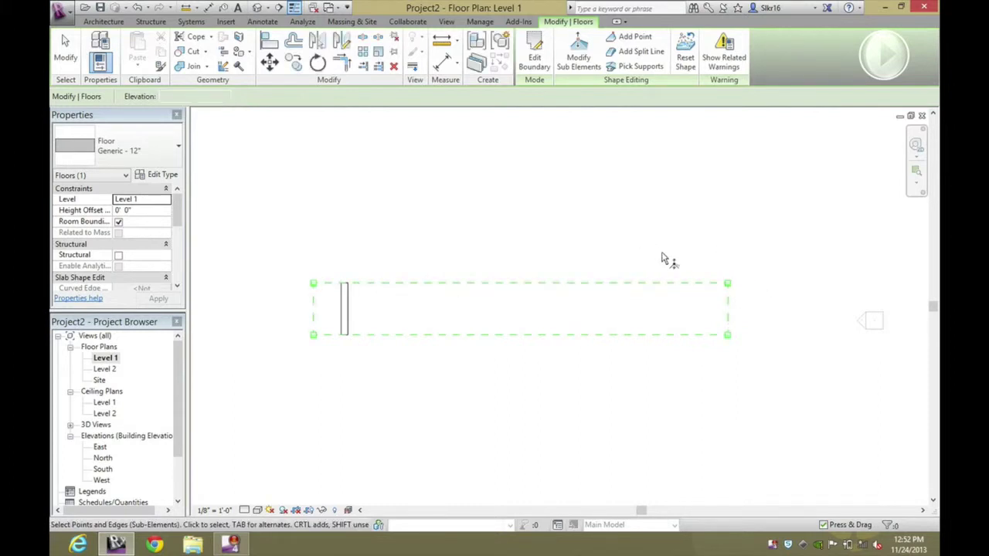
key("Escape")
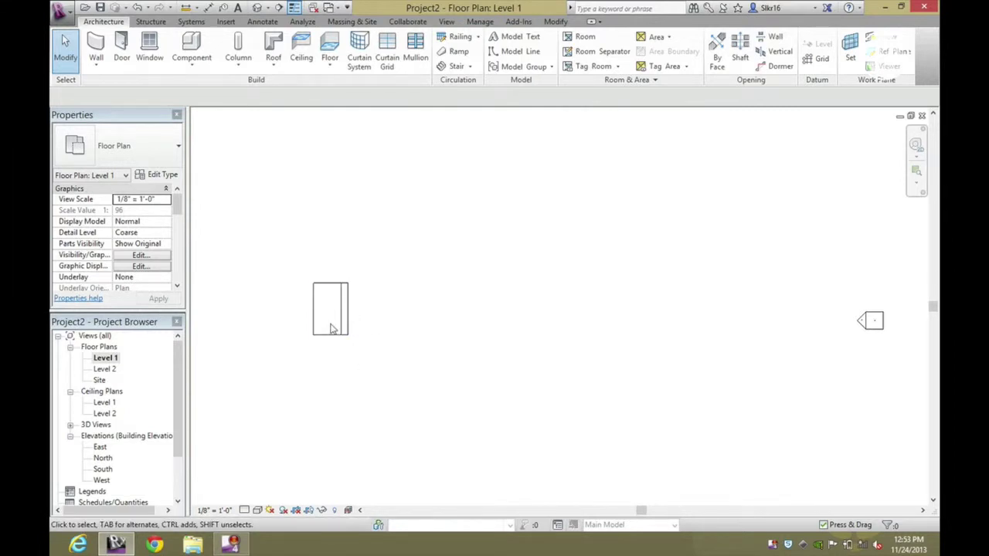
Set the Level 1 view range to a 90' top and 60' cut plane offset.
scroll(183, 224, "down", 4)
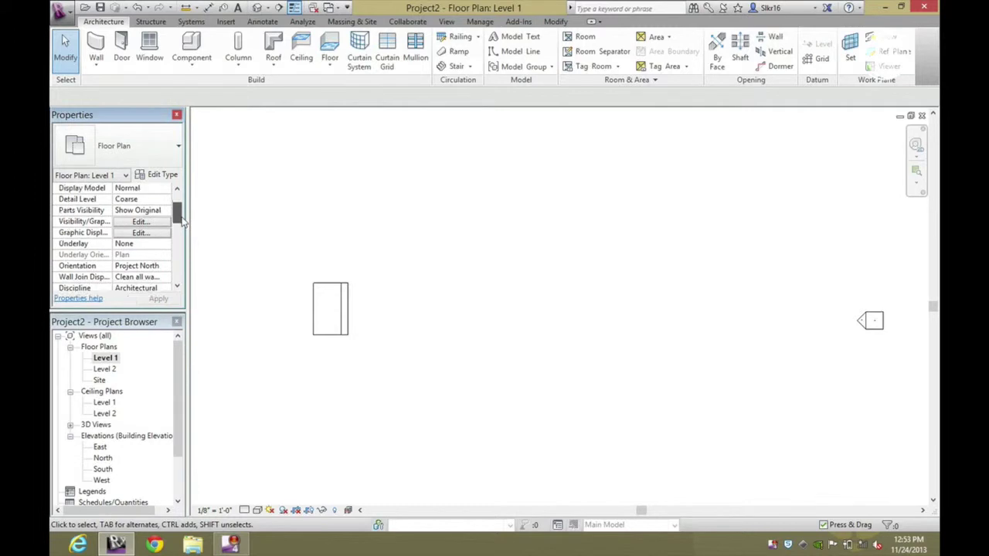
left_click_drag(182, 224, 176, 268)
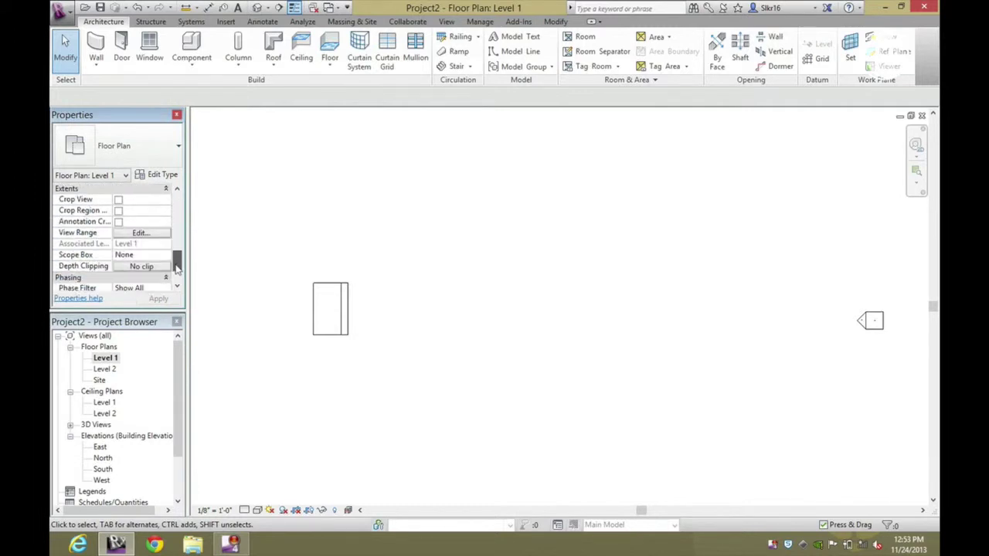
left_click(139, 232)
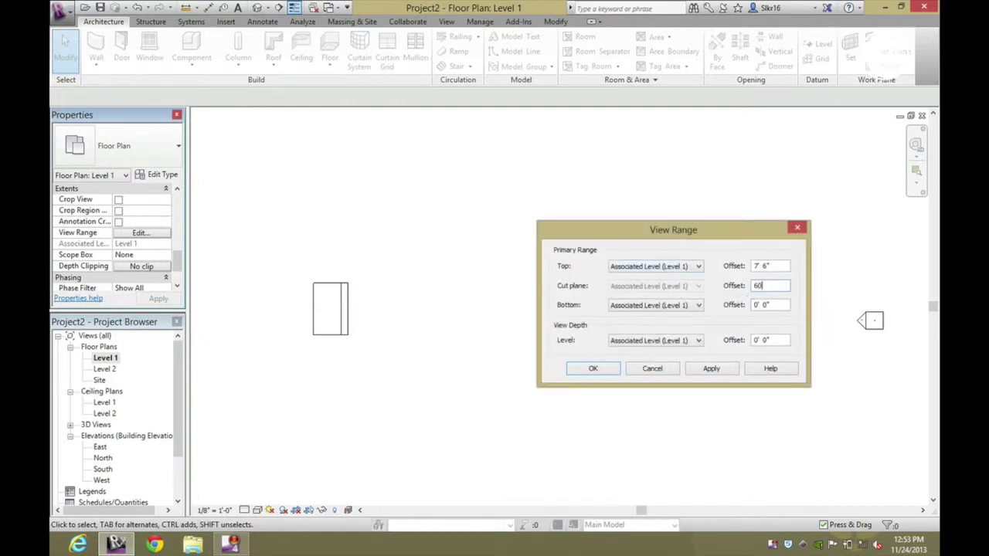
key("Tab")
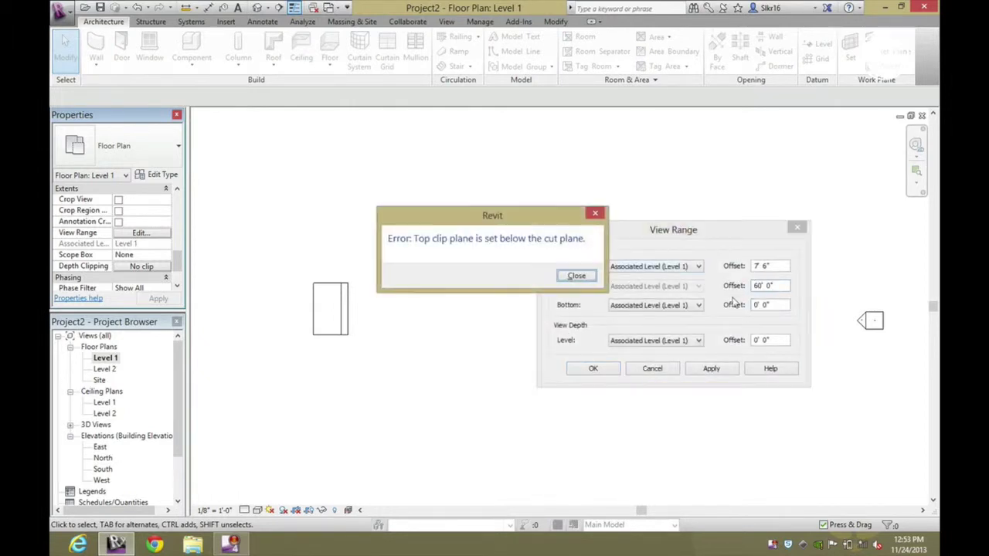
left_click(577, 277)
left_click(774, 268)
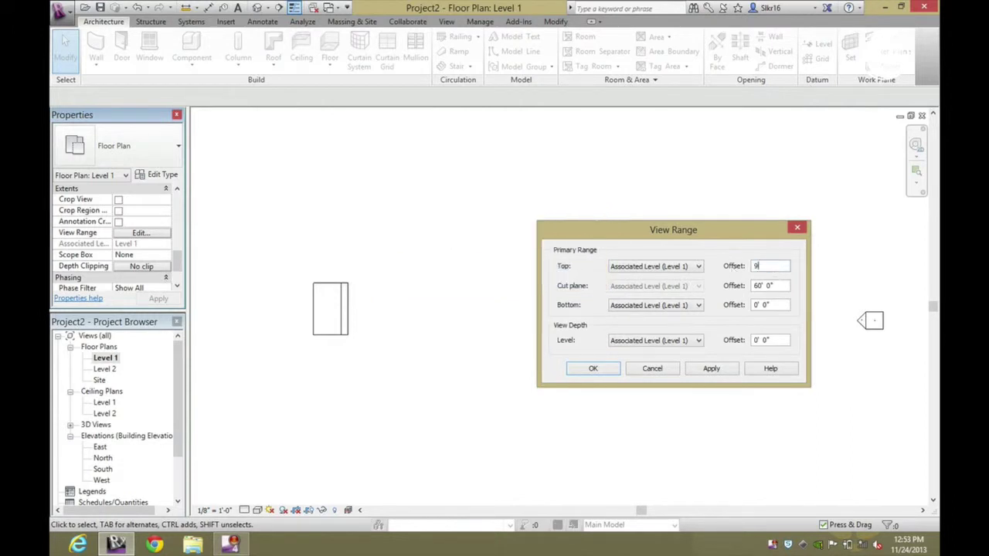
left_click(713, 374)
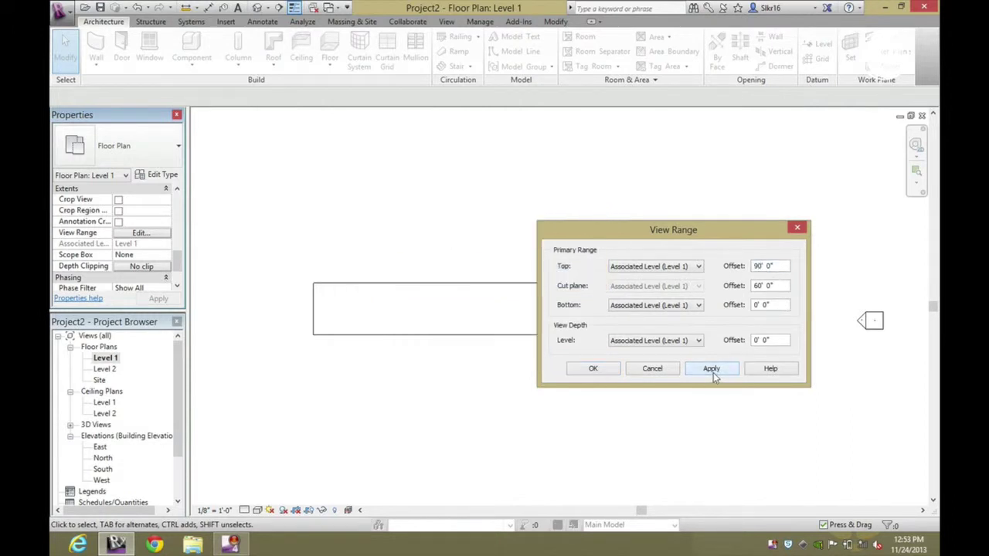
left_click(592, 368)
Check the sloped floor in the Default 3D View, then return to the Level 1 plan.
left_click(495, 285)
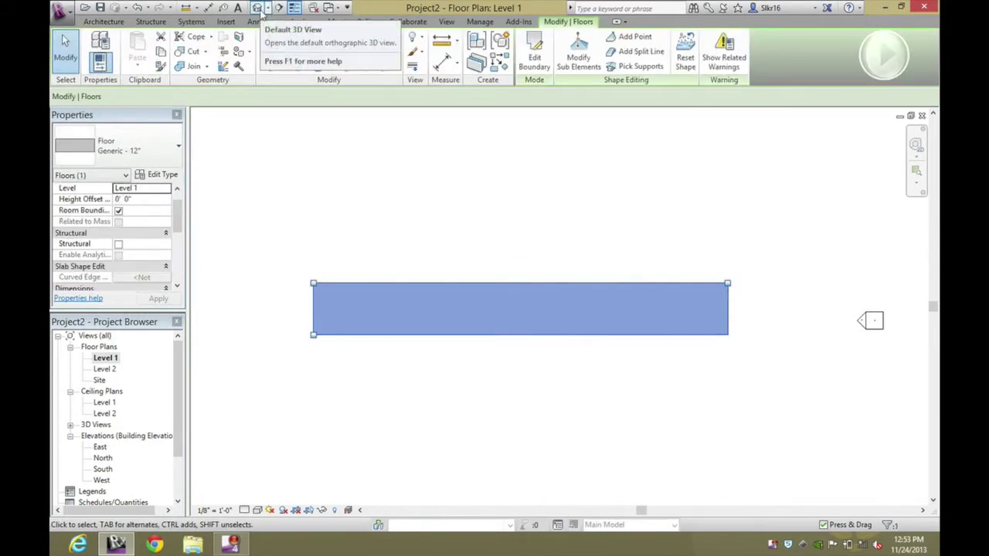
left_click(270, 9)
left_click(444, 275)
scroll(408, 278, "up", 5)
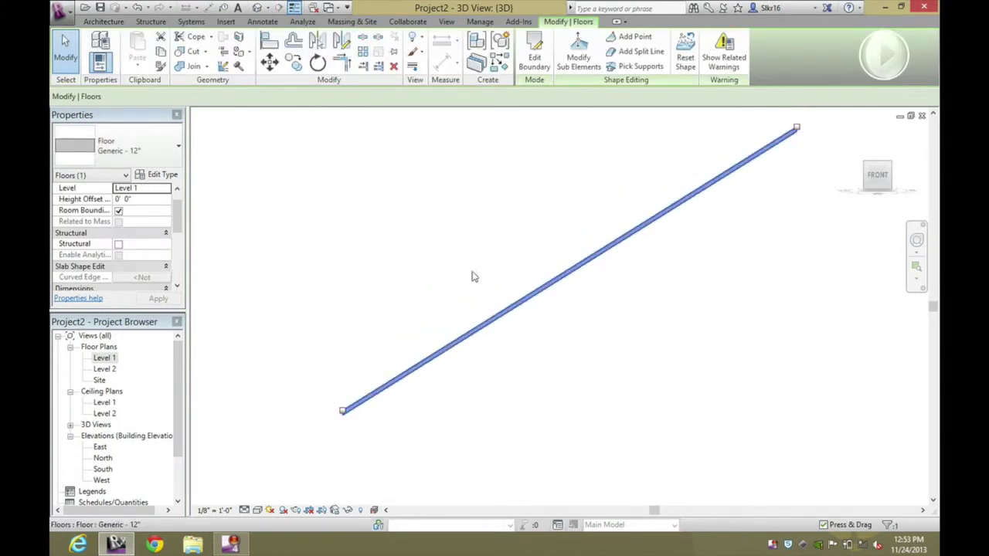
double_click(112, 358)
left_click(337, 380)
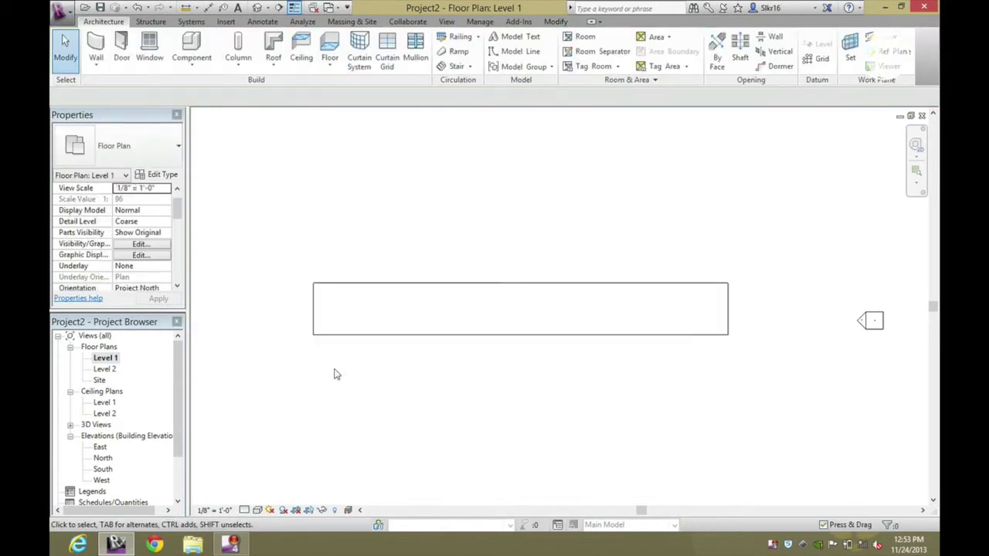
Draw a 96'-0" Generic - 8" wall under the floor from its lower-left to lower-right corner.
key("w")
key("a")
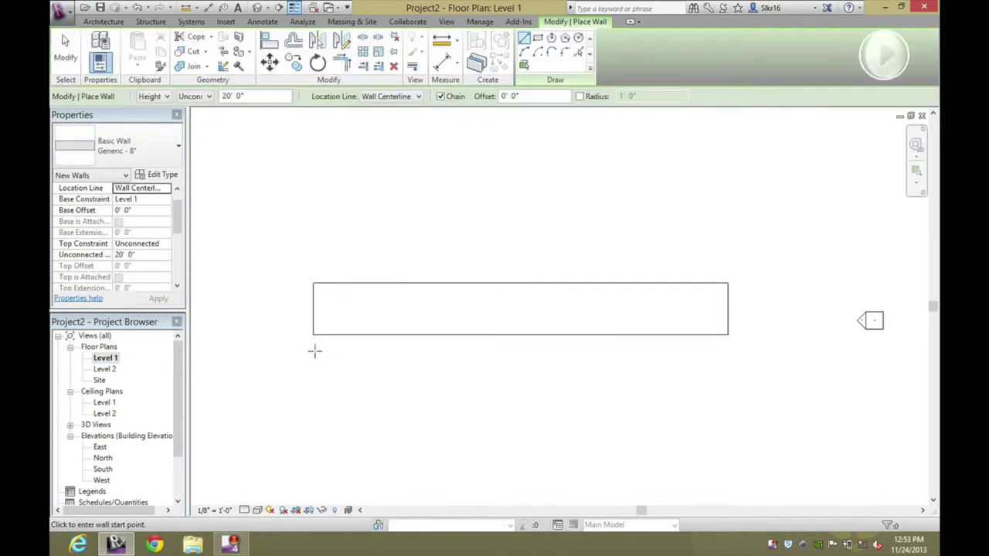
key("Escape")
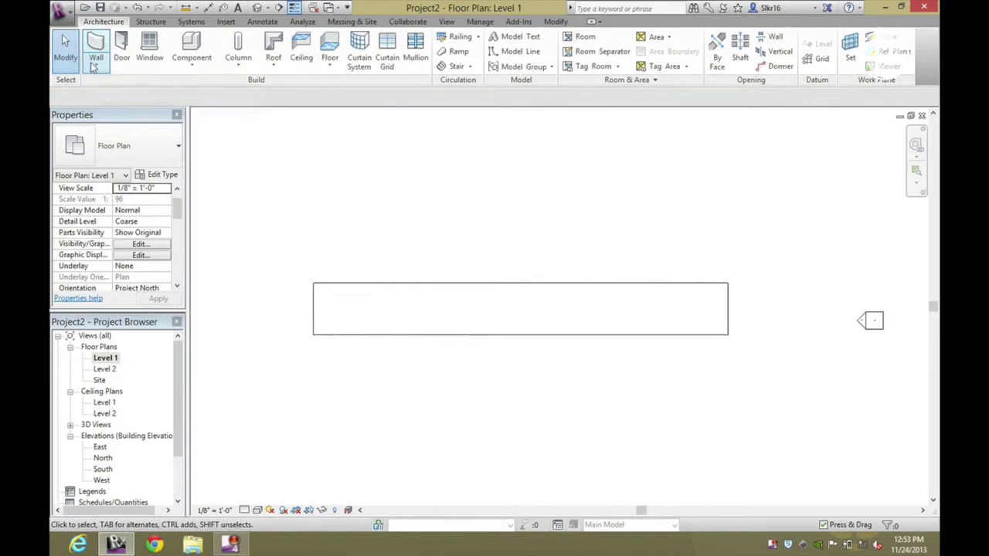
left_click(93, 67)
left_click(116, 83)
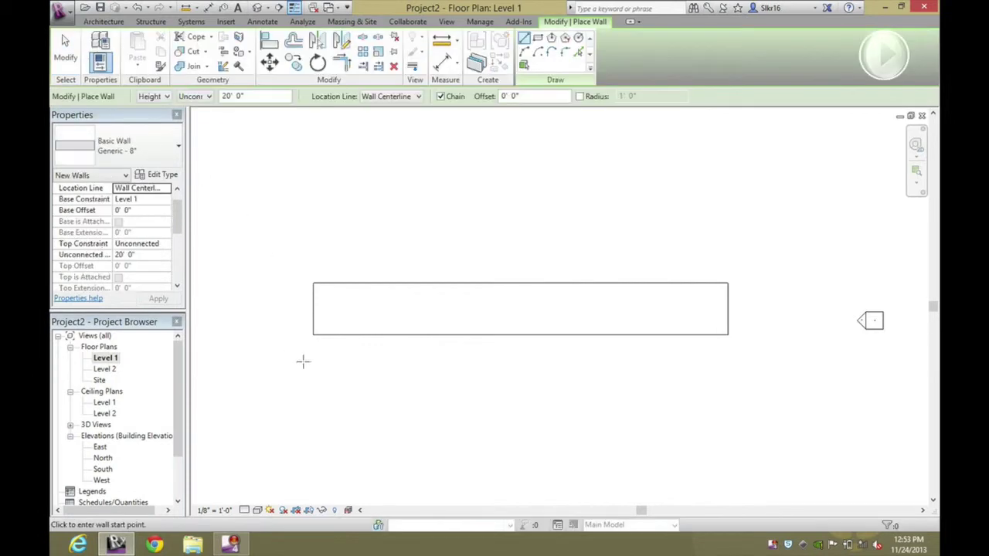
left_click(313, 334)
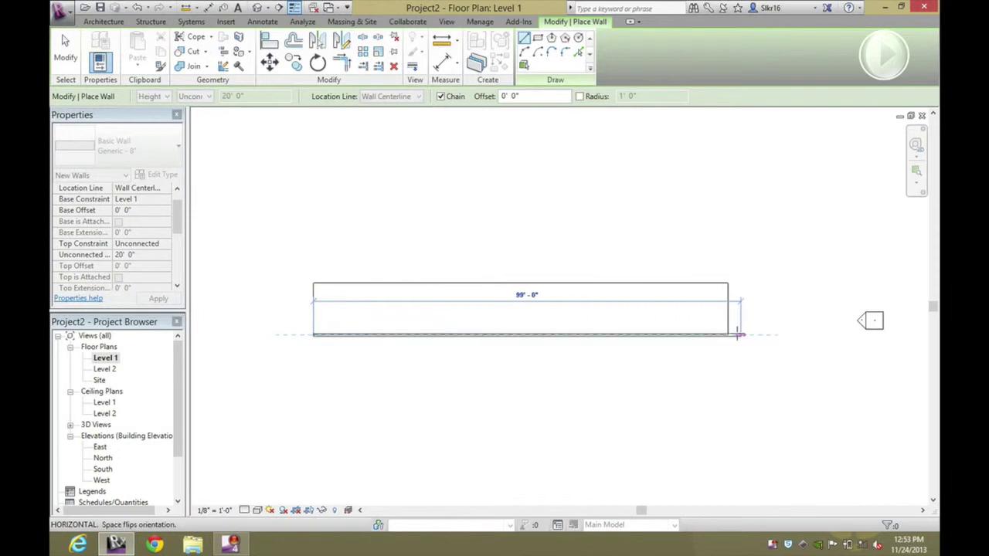
left_click(728, 334)
key("Escape")
key("Escape")
left_click(546, 338)
scroll(496, 330, "up", 3)
scroll(496, 330, "down", 4)
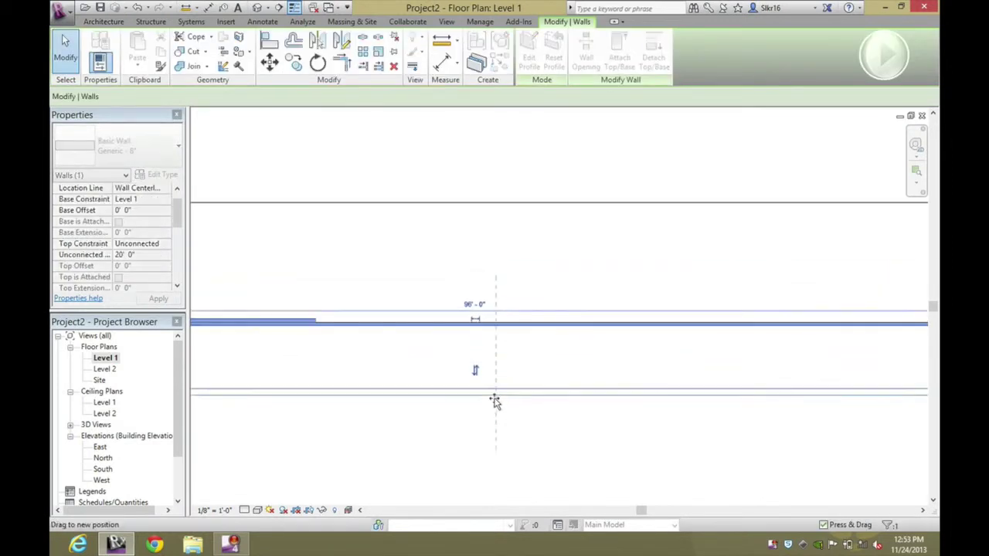
key("Escape")
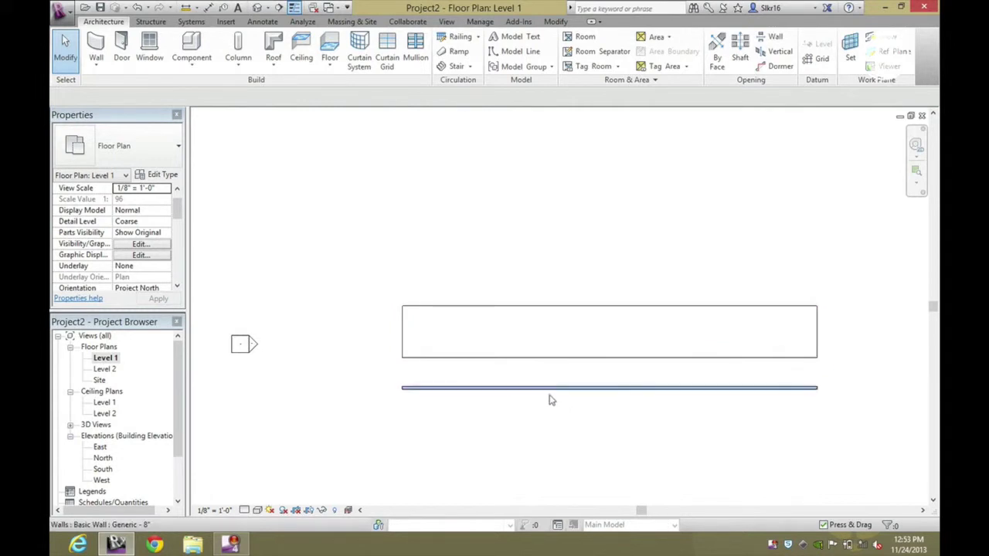
Align the wall onto the floor slab's lower edge.
left_click(674, 395)
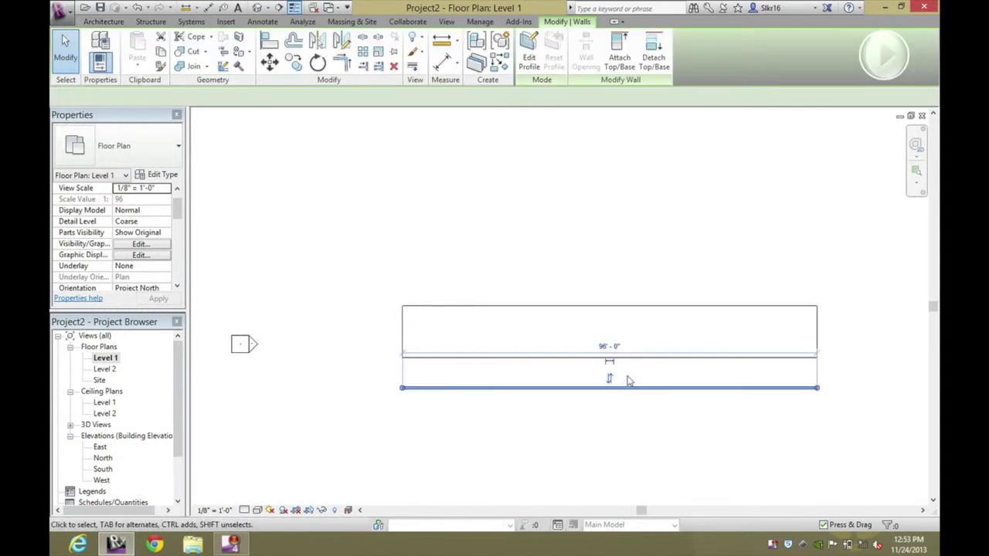
left_click(552, 409)
scroll(551, 407, "up", 2)
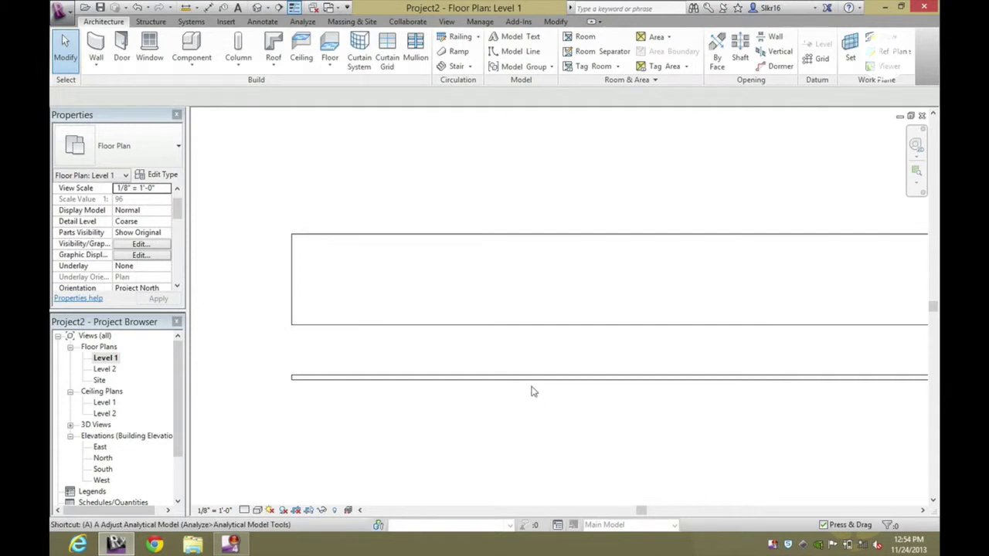
left_click(510, 325)
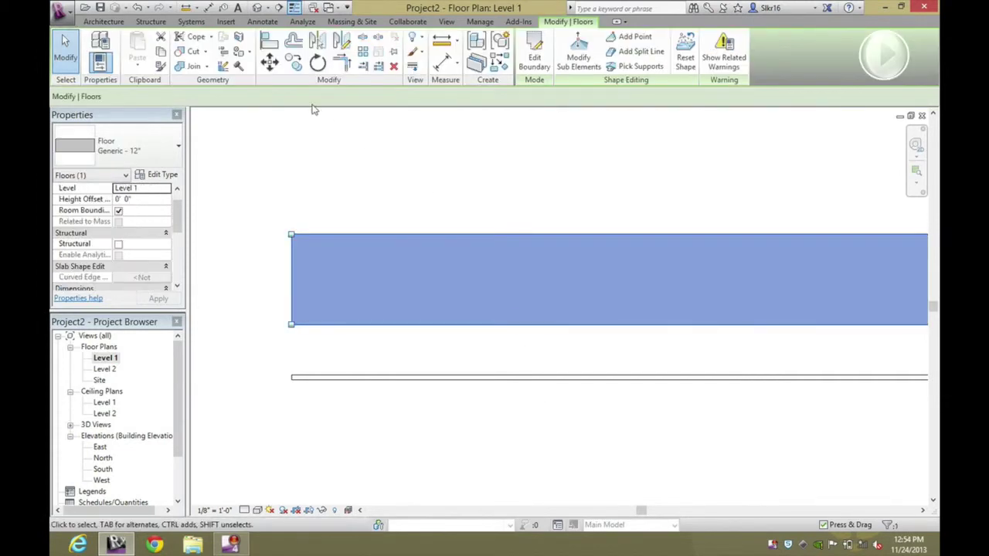
left_click(270, 40)
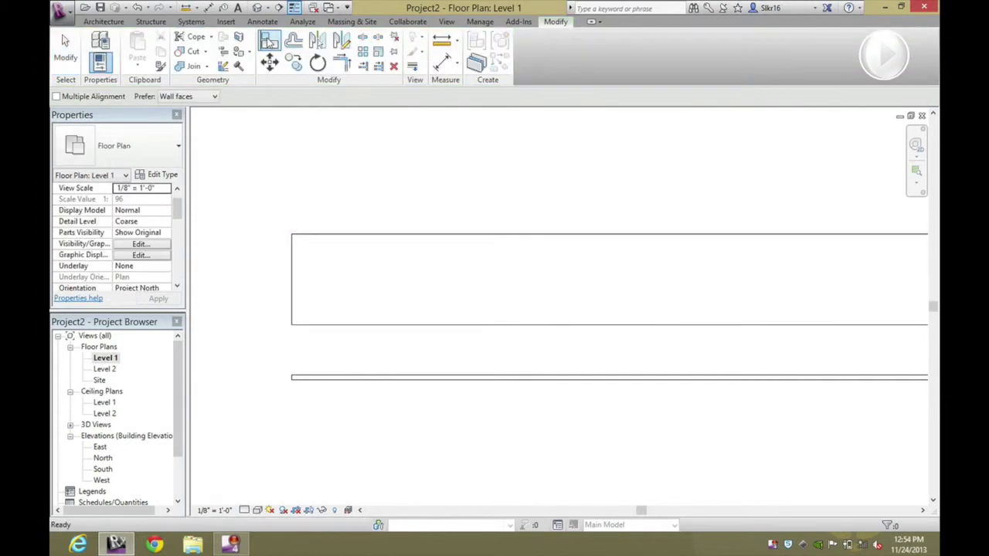
left_click(385, 330)
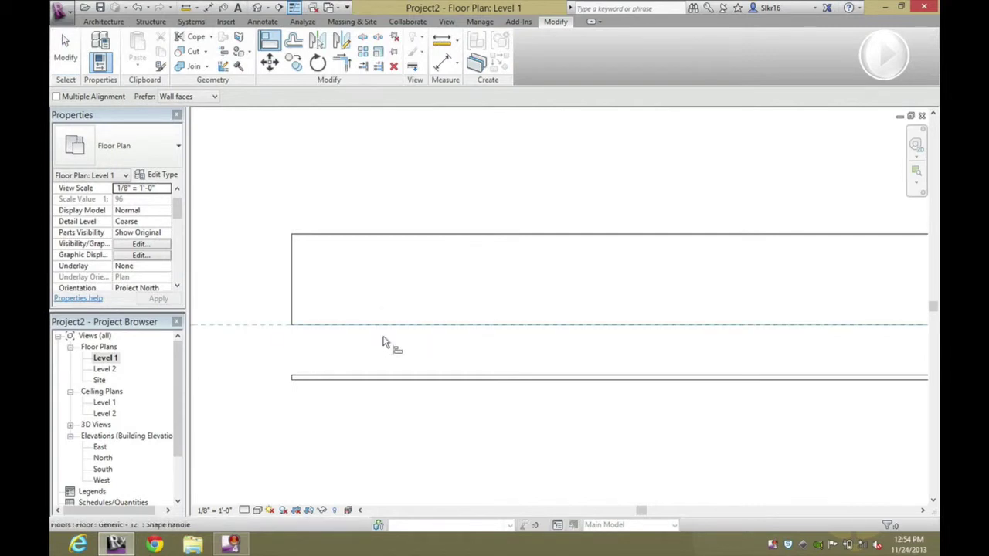
left_click(384, 386)
key("Escape")
key("Escape")
Switch to the default 3D view and look at the model straight from the front.
scroll(381, 348, "down", 4)
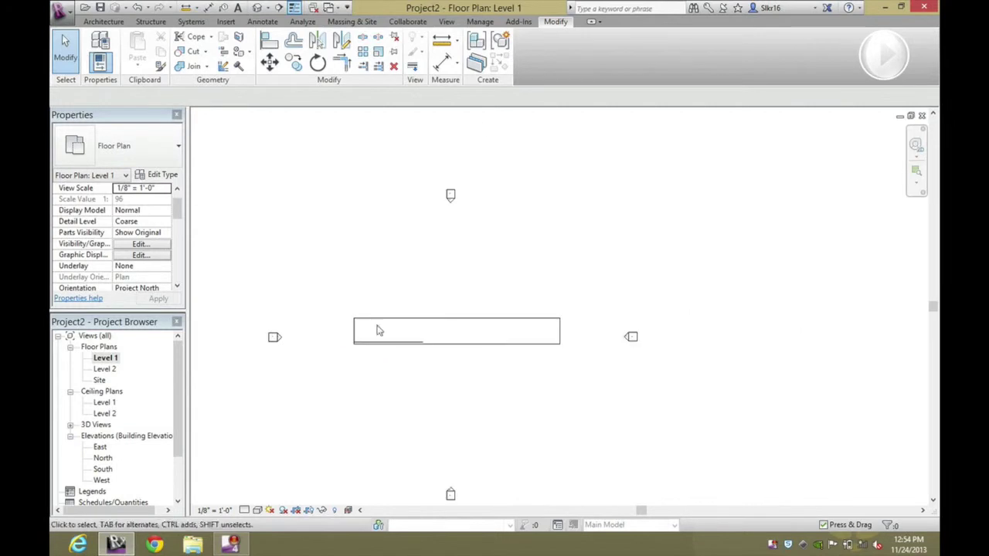
left_click(259, 8)
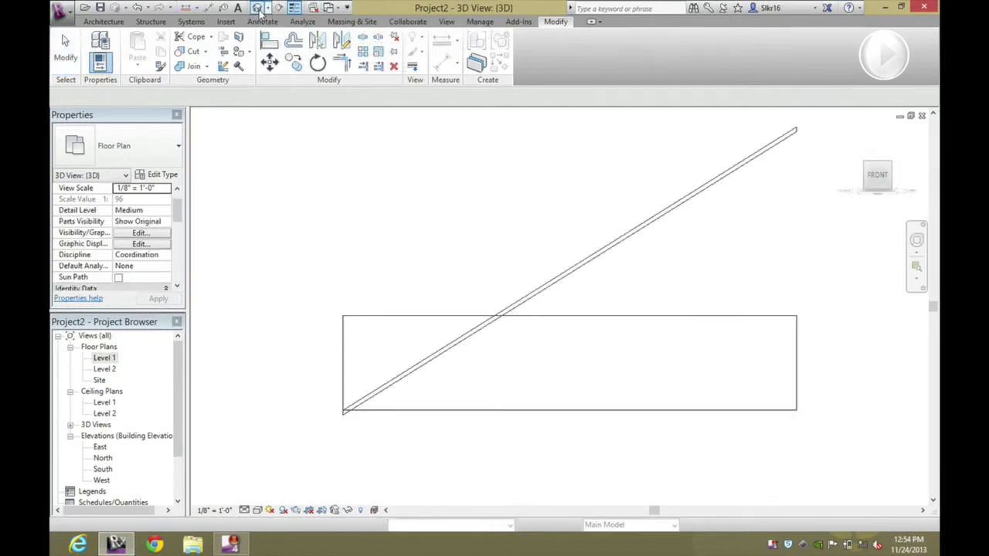
mouse_move(615, 306)
middle_mouse_down("shift")
mouse_move(528, 333)
mouse_move(404, 349)
mouse_move(474, 336)
mouse_move(515, 347)
mouse_move(598, 345)
mouse_move(620, 322)
mouse_move(613, 311)
middle_mouse_up("shift")
left_click(877, 174)
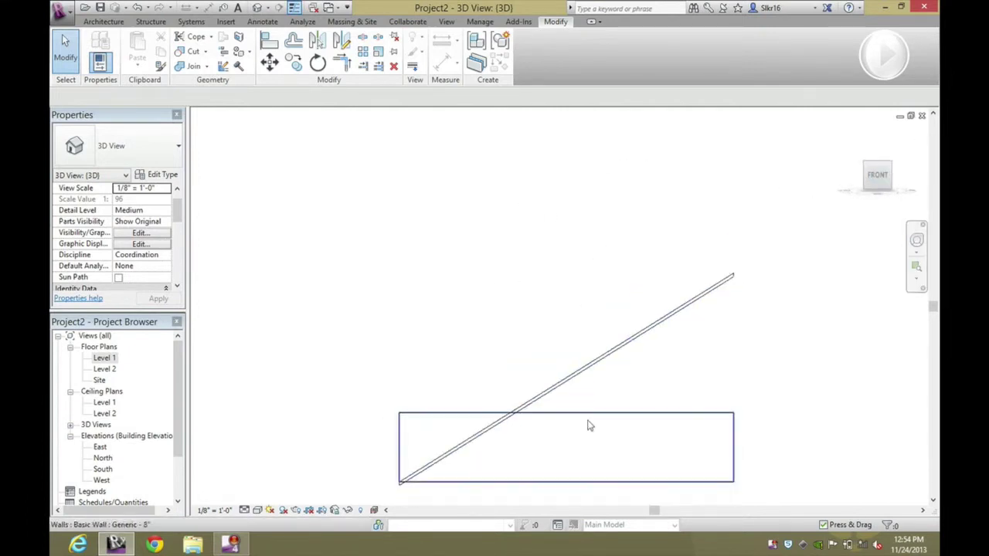
Raise the 8" wall's top to about 85' so it rises well above the sloped floor.
left_click(610, 348)
left_click_drag(559, 335, 577, 113)
left_click(752, 323)
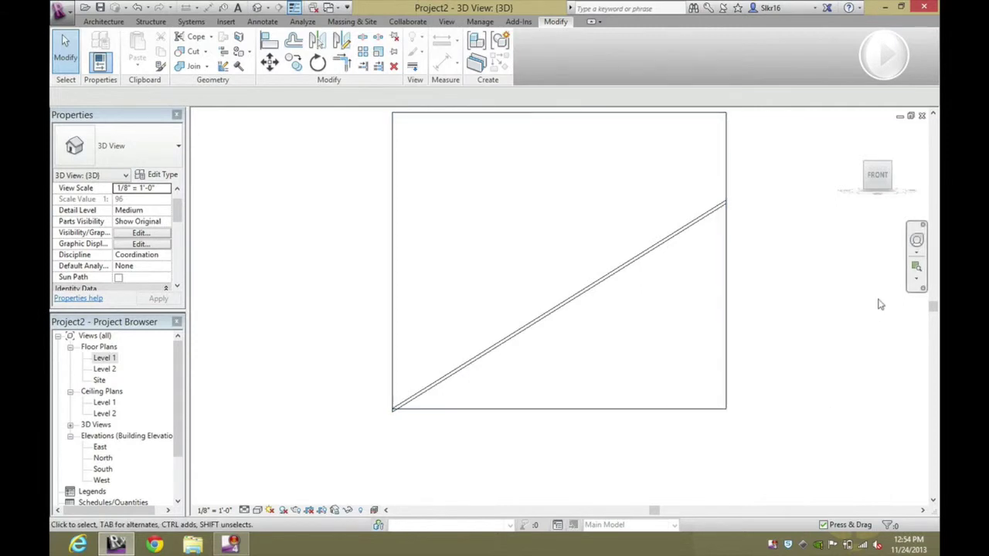
left_click(680, 310)
middle_click_drag(772, 262, 730, 302)
Edit the wall profile, running its bottom edge along the ramp slope and shortening the right edge.
left_click(530, 61)
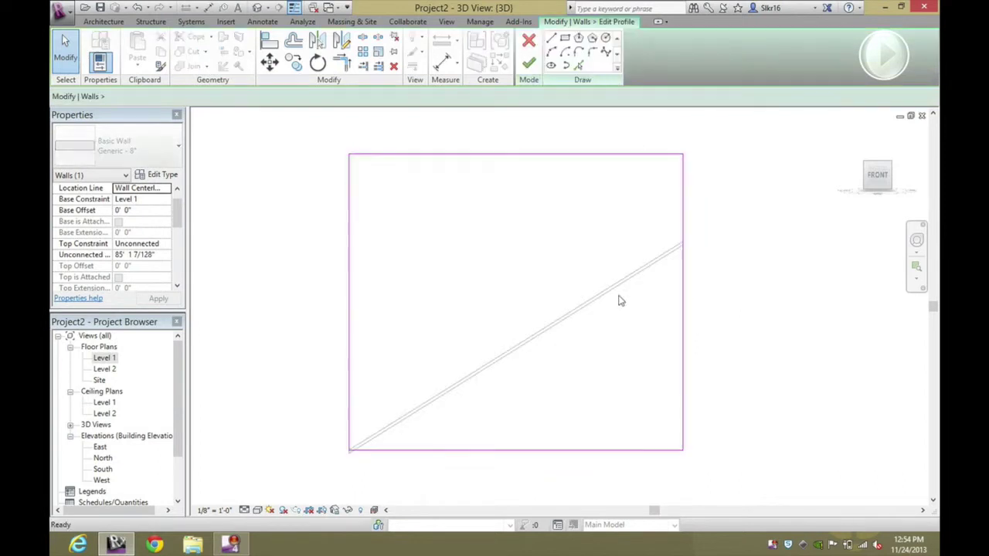
left_click(657, 451)
mouse_move(682, 451)
left_mouse_down()
mouse_move(697, 289)
mouse_move(683, 244)
left_mouse_up()
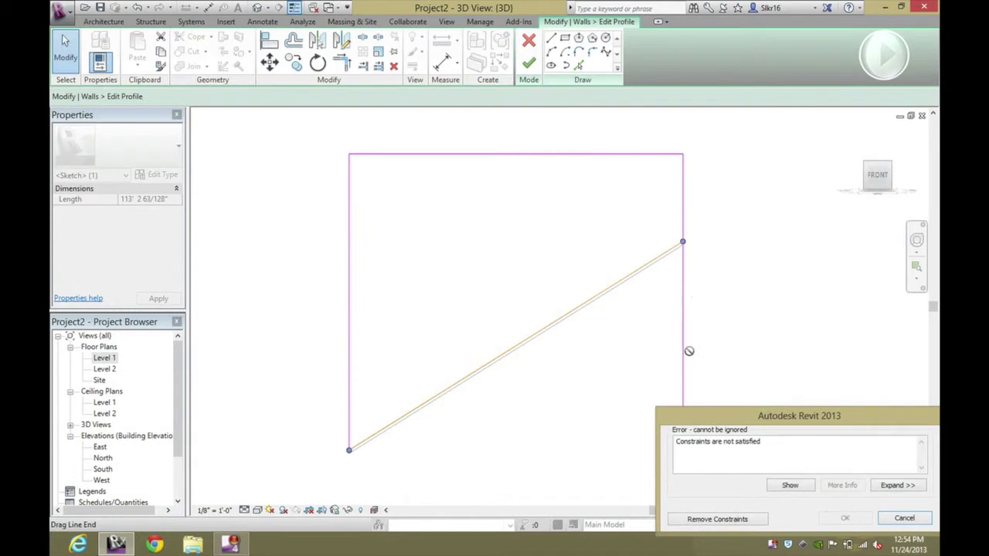
left_click(717, 519)
left_click(681, 434)
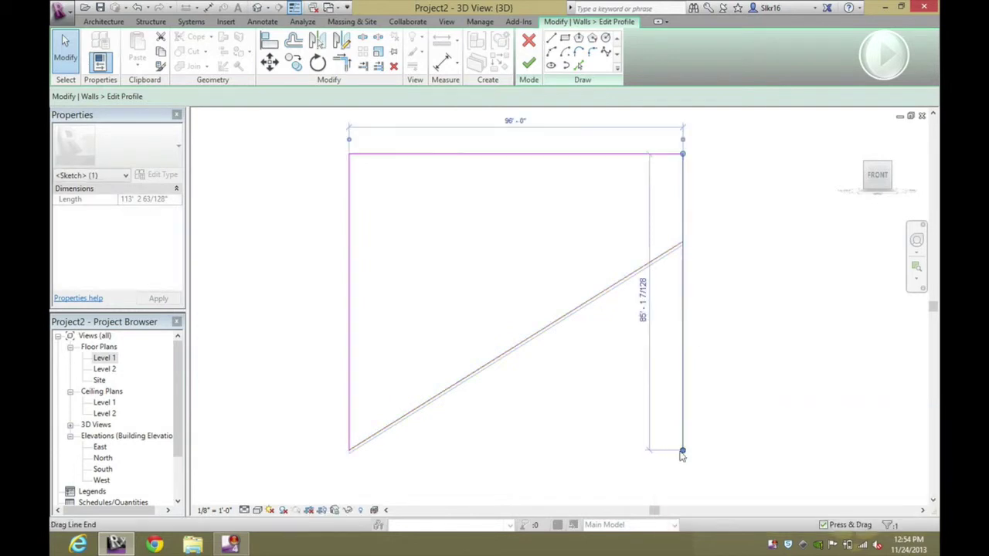
left_click_drag(683, 453, 683, 242)
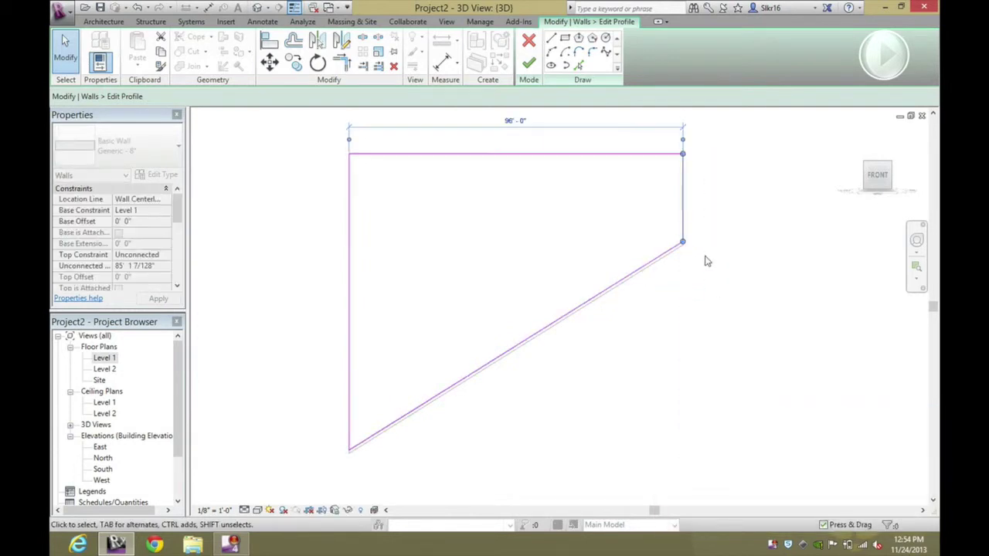
left_click(528, 63)
Orbit to inspect the wall, then return to the front view and select the rectangular wall.
middle_click_drag(726, 236, 549, 379, "shift")
left_click(329, 313)
left_click(550, 379)
left_click(651, 335)
middle_click_drag(651, 335, 717, 254, "shift")
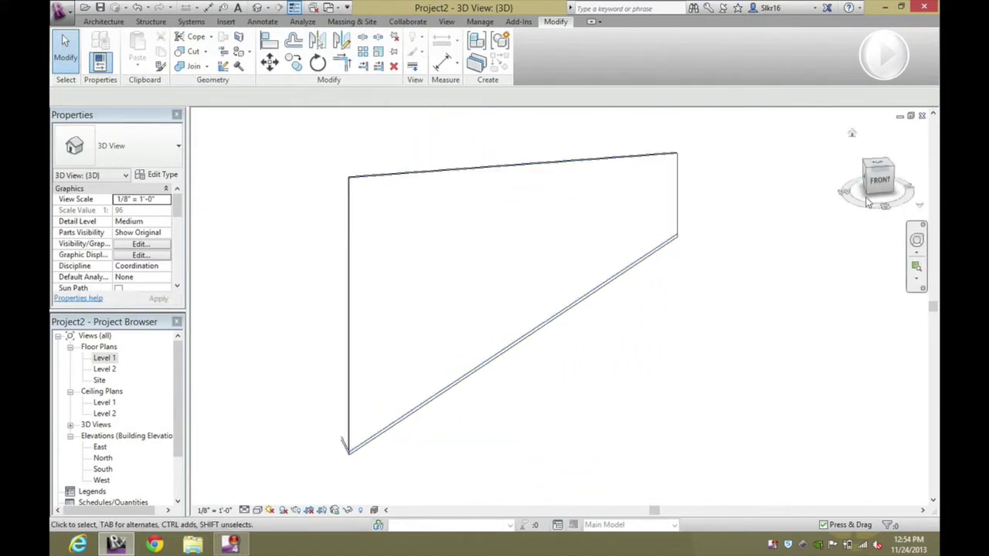
double_click(676, 224)
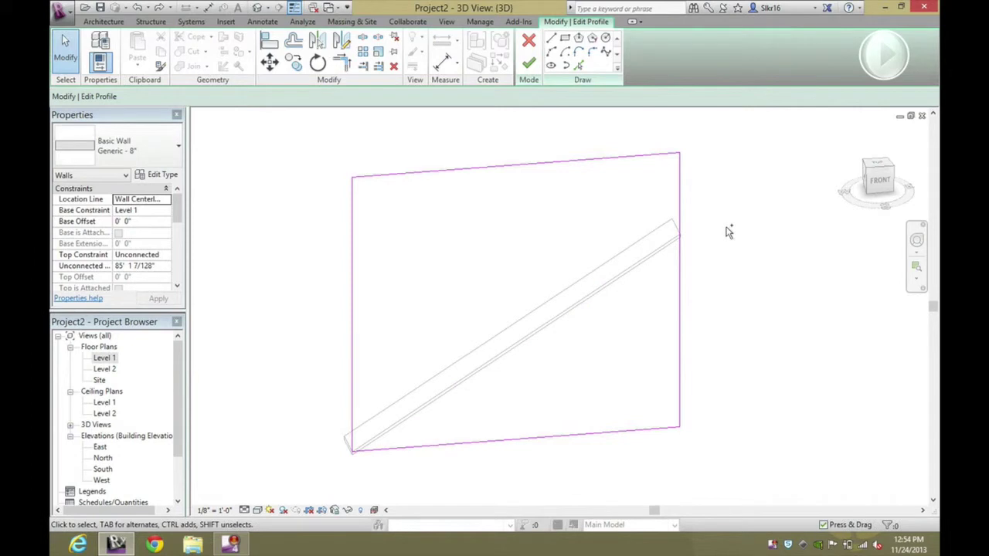
key("Escape")
key("Escape")
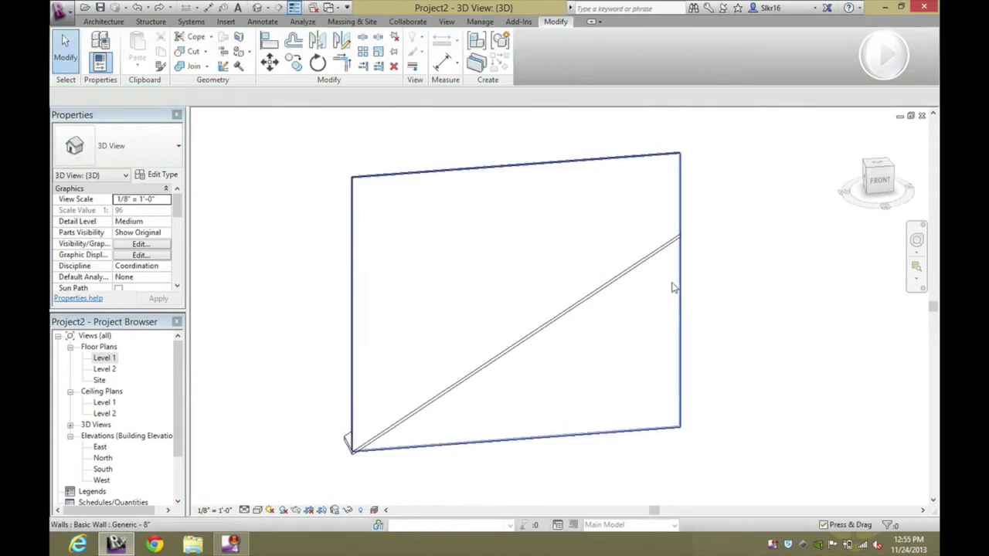
left_click(878, 183)
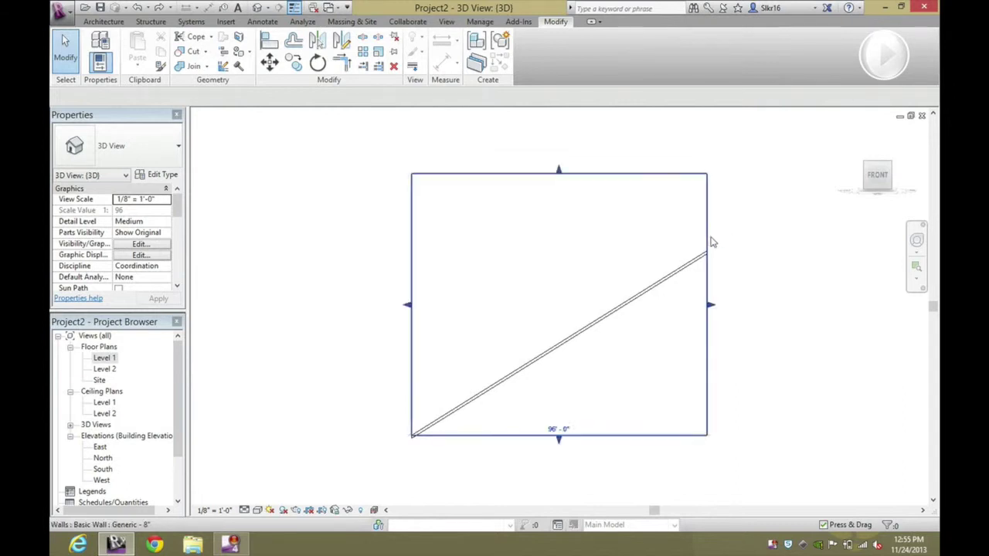
left_click(709, 243)
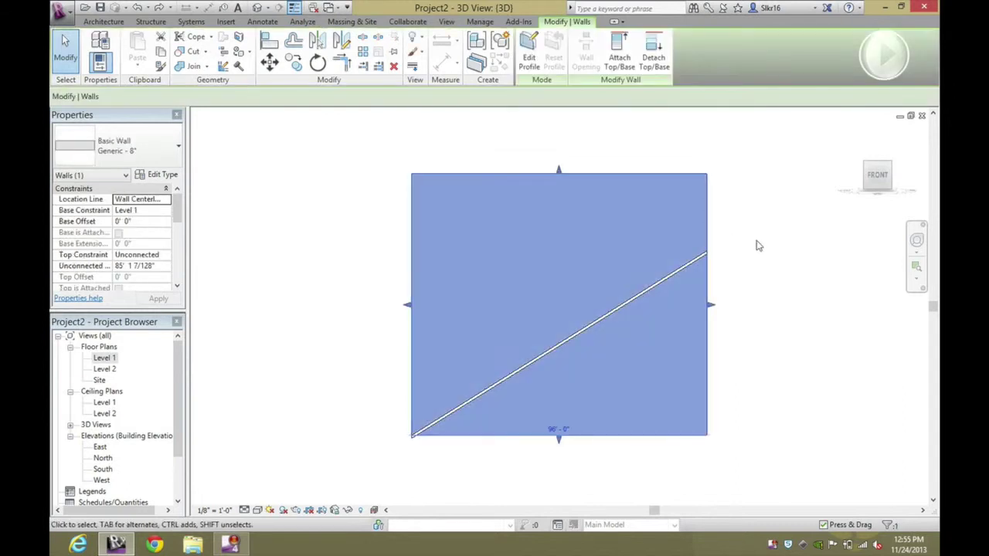
left_click(618, 68)
middle_click_drag(762, 230, 576, 258, "shift")
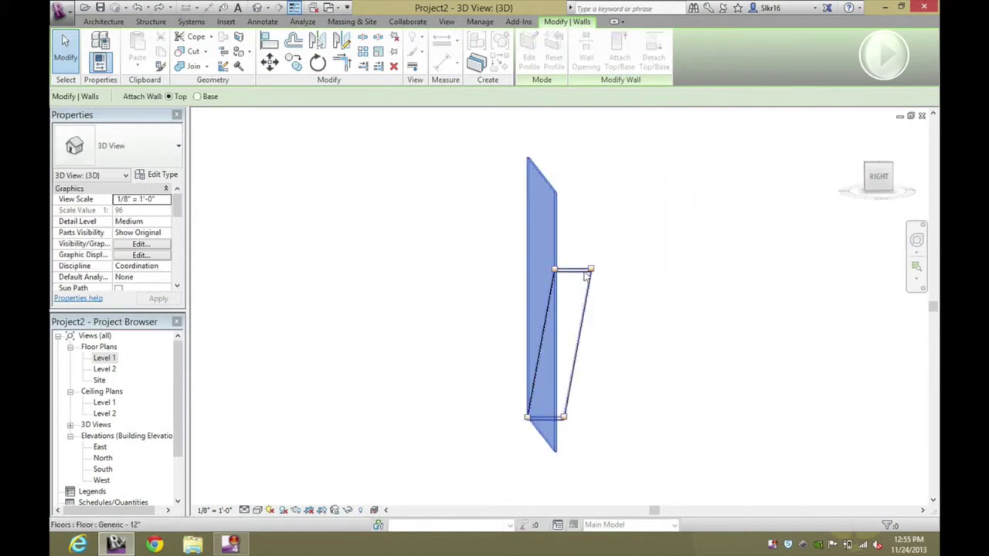
left_click(587, 276)
middle_click_drag(579, 424, 727, 365, "shift")
left_click(723, 332)
left_click(683, 333)
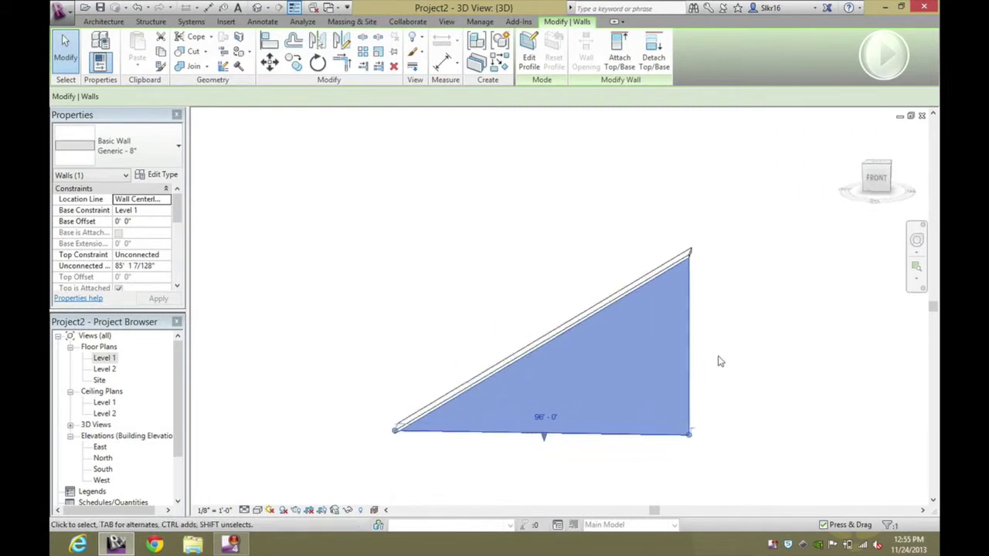
mouse_move(897, 182)
left_mouse_down()
mouse_move(866, 178)
mouse_move(877, 178)
left_mouse_up()
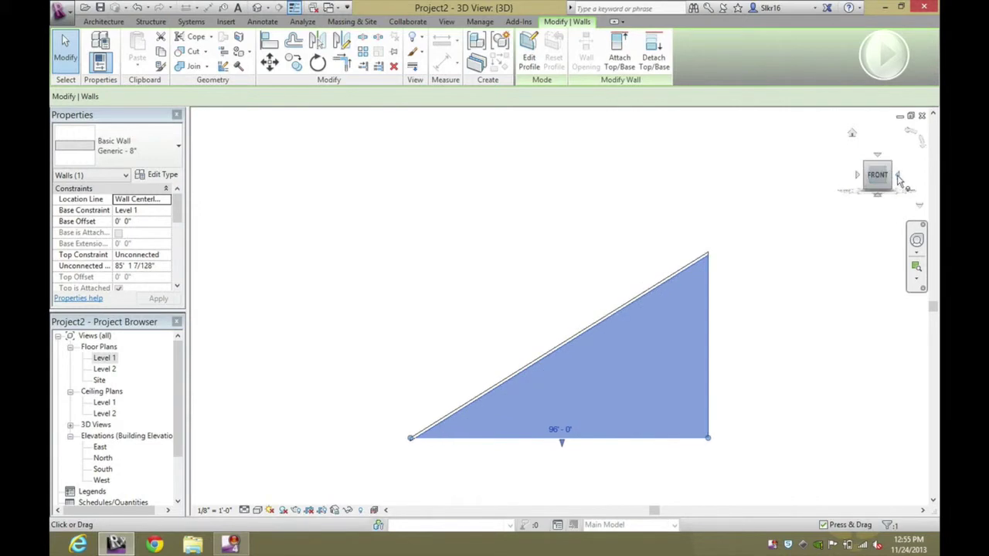
left_click(891, 179)
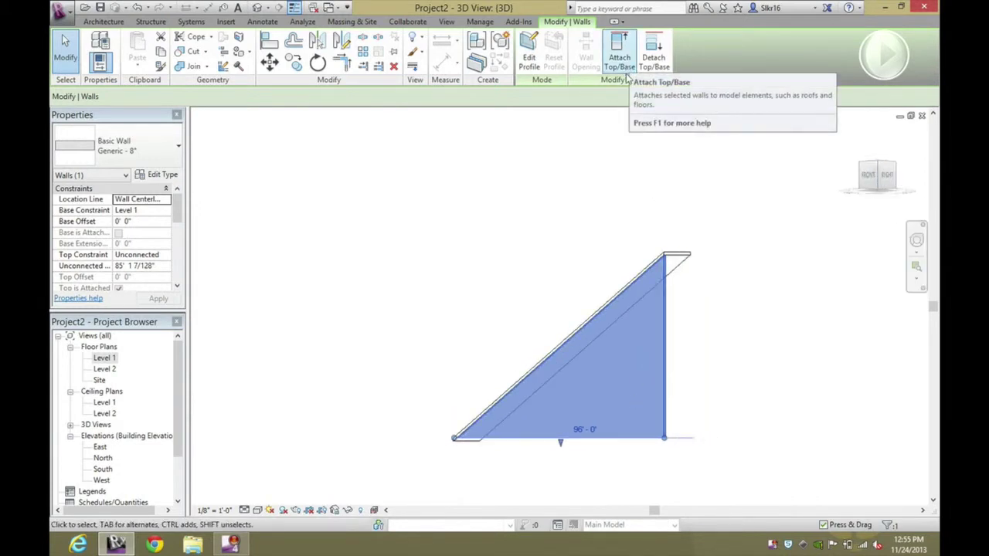
left_click(699, 258)
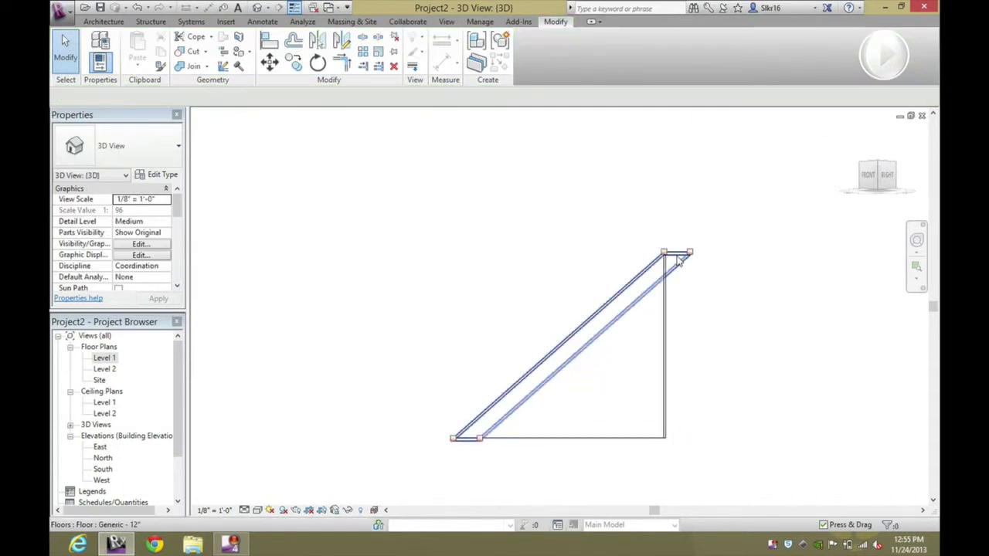
left_click(873, 177)
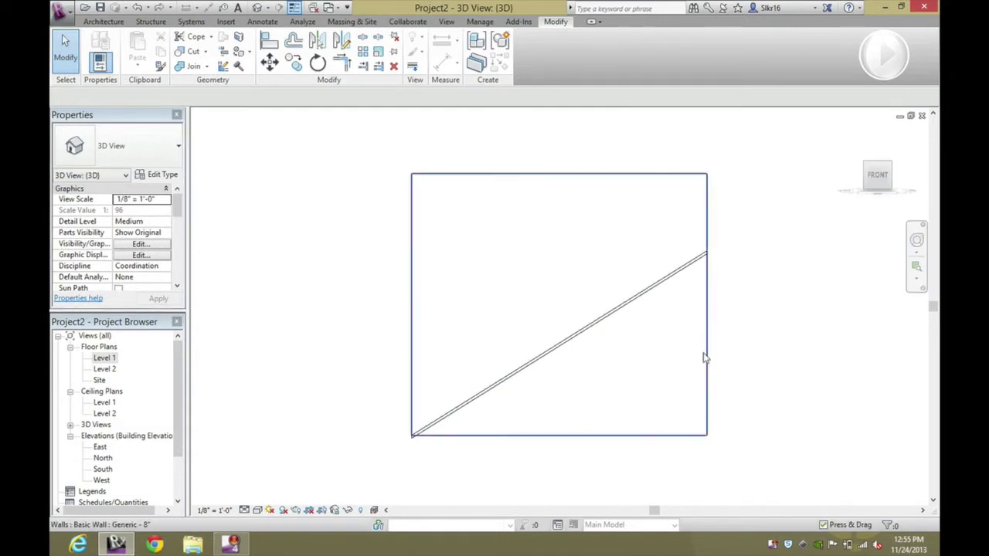
left_click(682, 302)
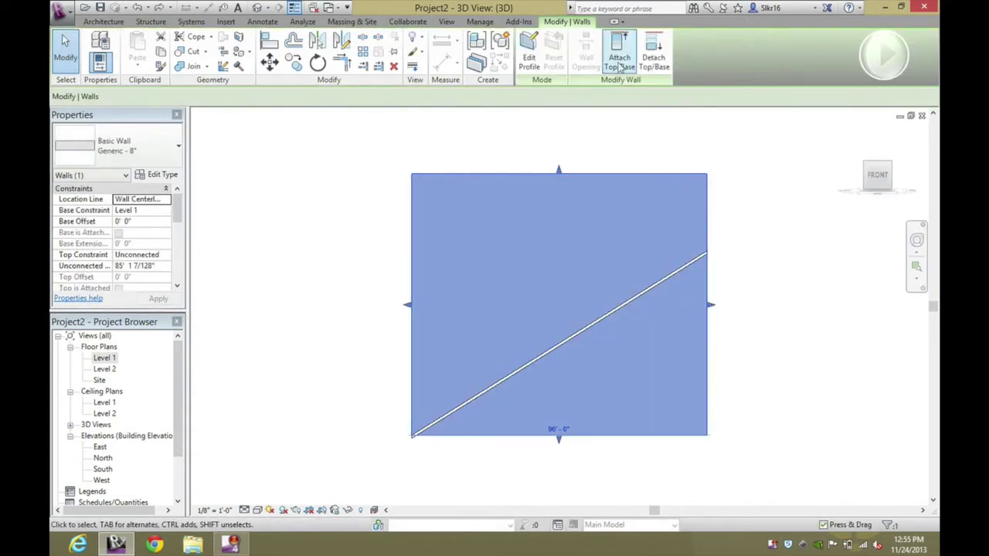
Try swinging the wall outline's top and left edges to the bottom-left corner, then cancel the failed edit.
left_click(529, 56)
left_click(453, 173)
mouse_move(409, 177)
left_mouse_down()
mouse_move(399, 261)
mouse_move(419, 404)
mouse_move(408, 446)
mouse_move(411, 434)
left_mouse_up()
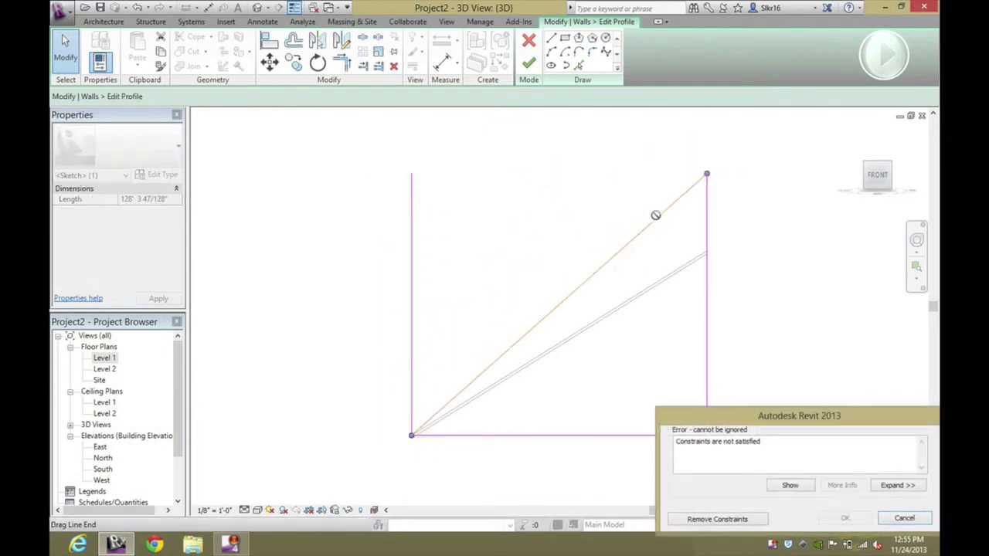
left_click(716, 519)
mouse_move(709, 175)
left_mouse_down()
mouse_move(704, 263)
mouse_move(707, 252)
left_mouse_up()
left_click(411, 181)
left_click_drag(408, 173, 411, 435)
key("Escape")
Move the wall outline's bottom line downward and remove the conflicting constraints.
scroll(512, 441, "up", 5)
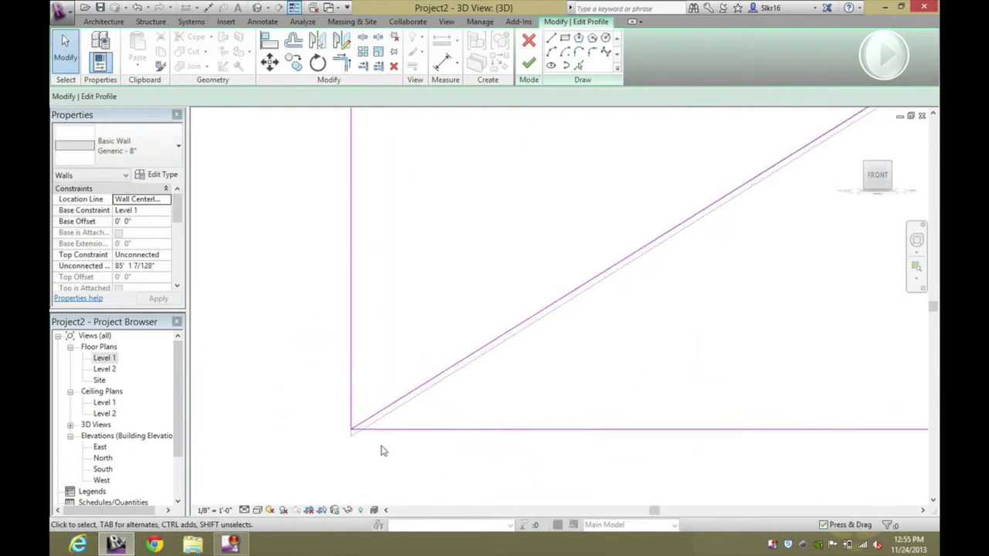
left_click(356, 420)
mouse_move(348, 418)
left_mouse_down()
mouse_move(342, 456)
mouse_move(347, 446)
mouse_move(355, 455)
mouse_move(333, 457)
left_mouse_up()
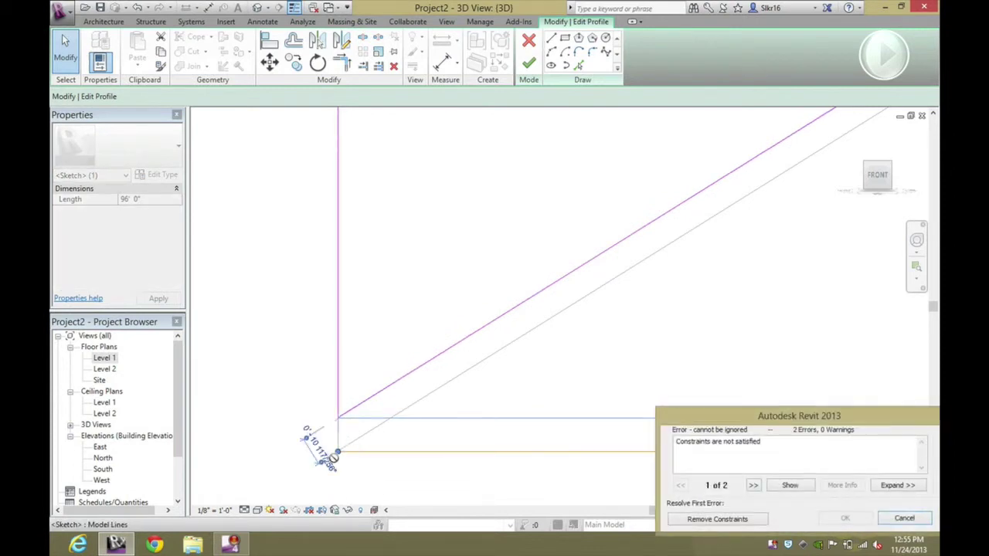
left_click(741, 521)
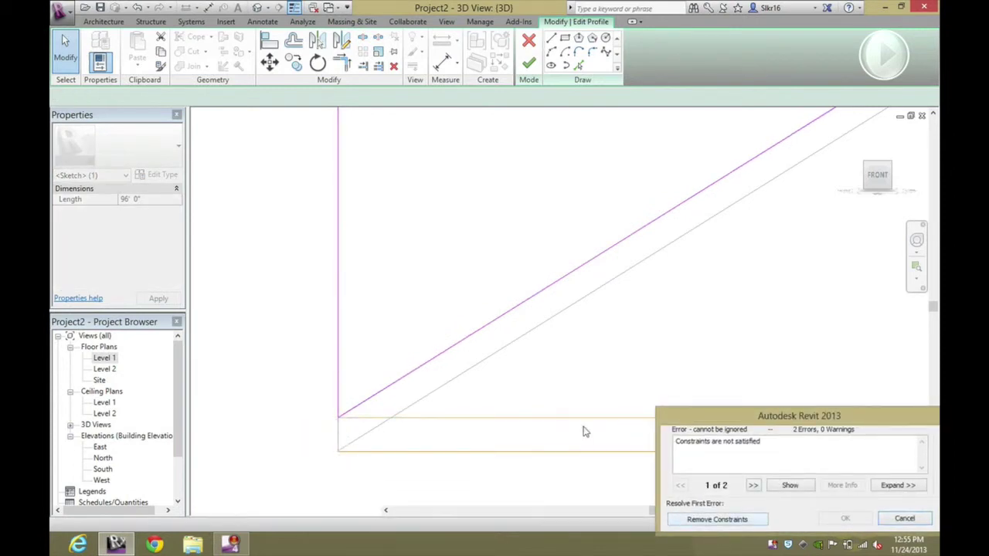
scroll(355, 370, "down", 5)
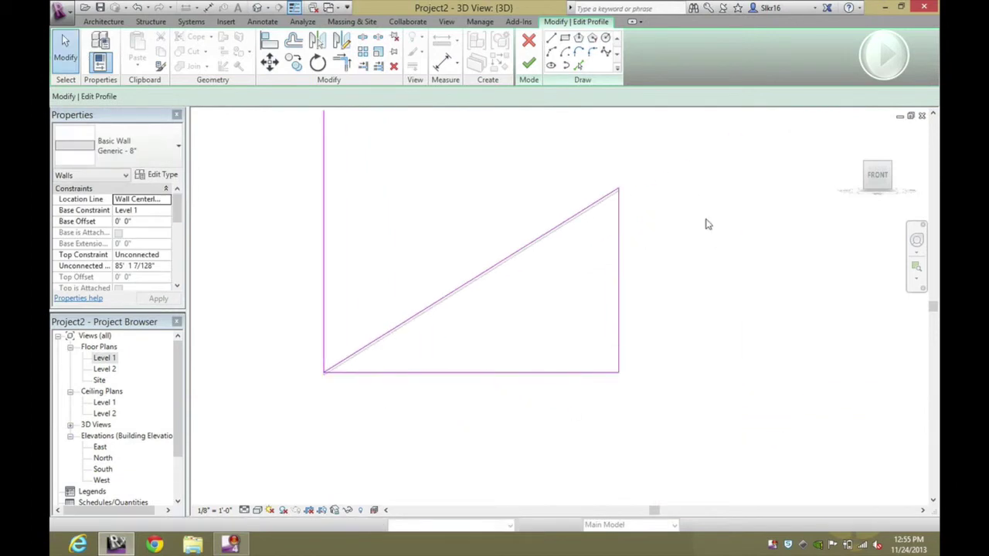
left_click_drag(695, 212, 698, 258)
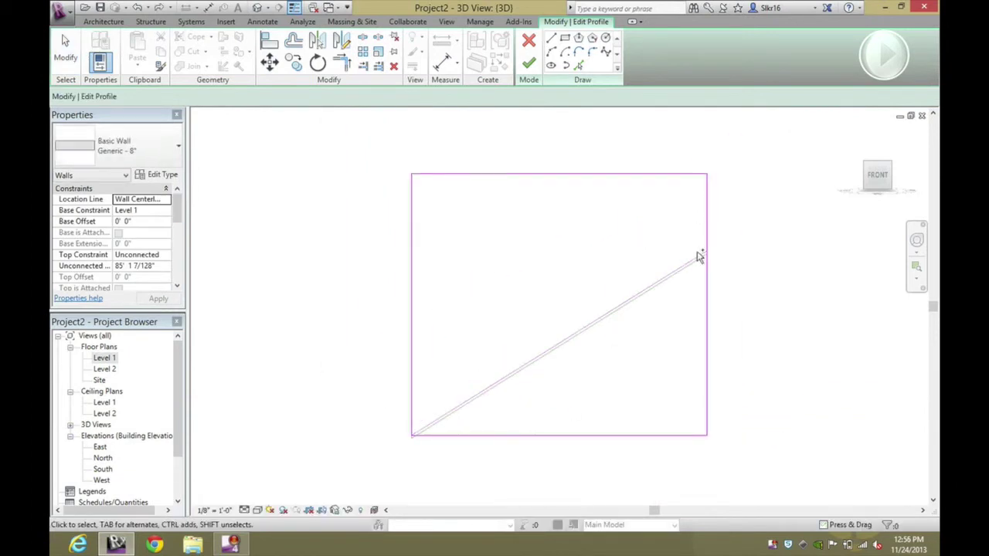
Attach the wall's top to the sloped floor with Attach Top/Base, leaving a triangular wall.
left_click(684, 188)
left_click(685, 165)
left_click(670, 176)
left_click(670, 177)
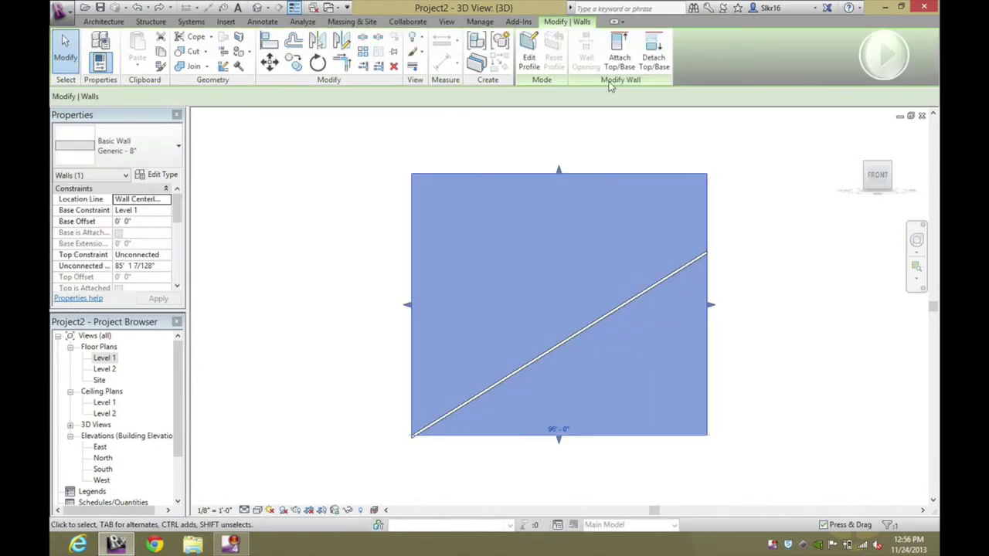
left_click(621, 58)
left_click(695, 258)
left_click(785, 294)
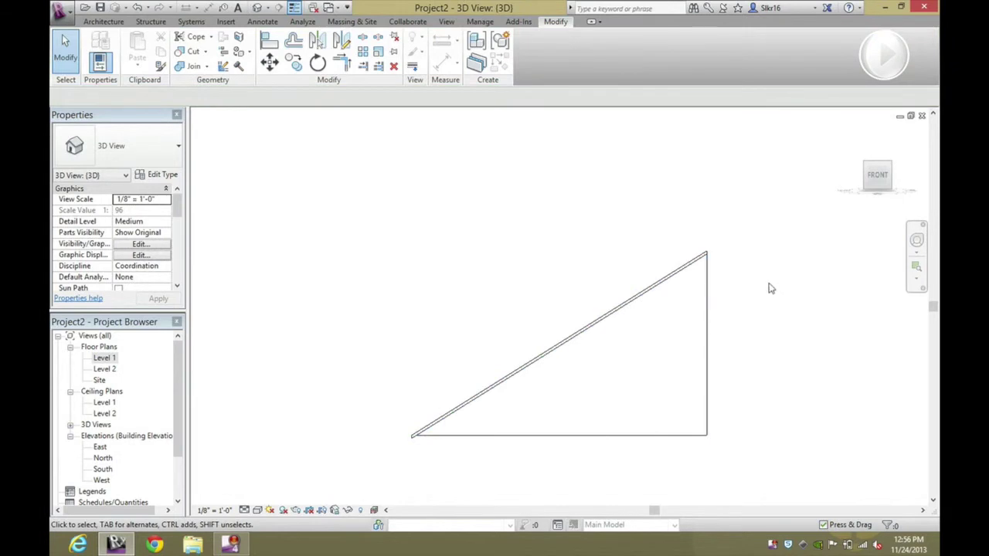
middle_click_drag(770, 288, 509, 318, "shift")
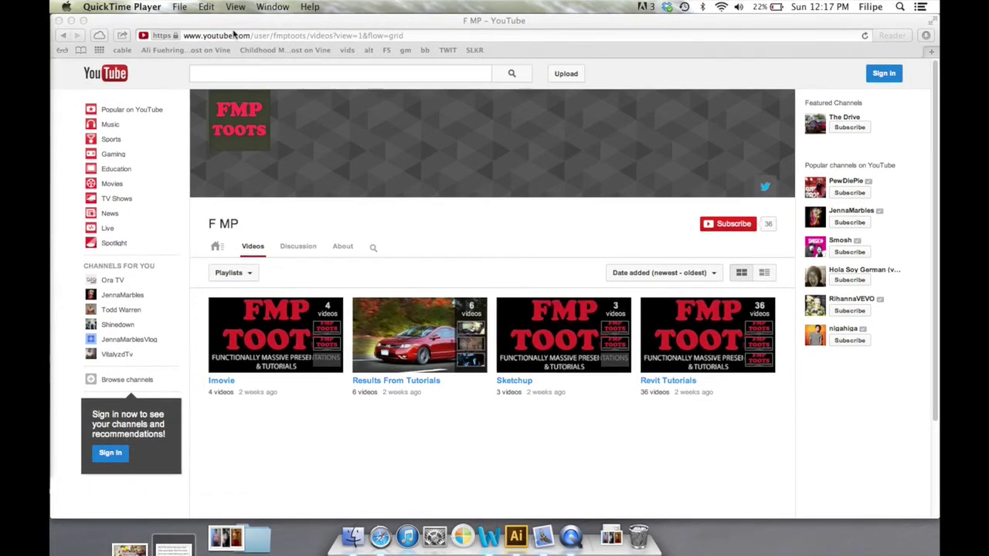
Copy the channel page's web address from the address bar.
left_click(232, 34)
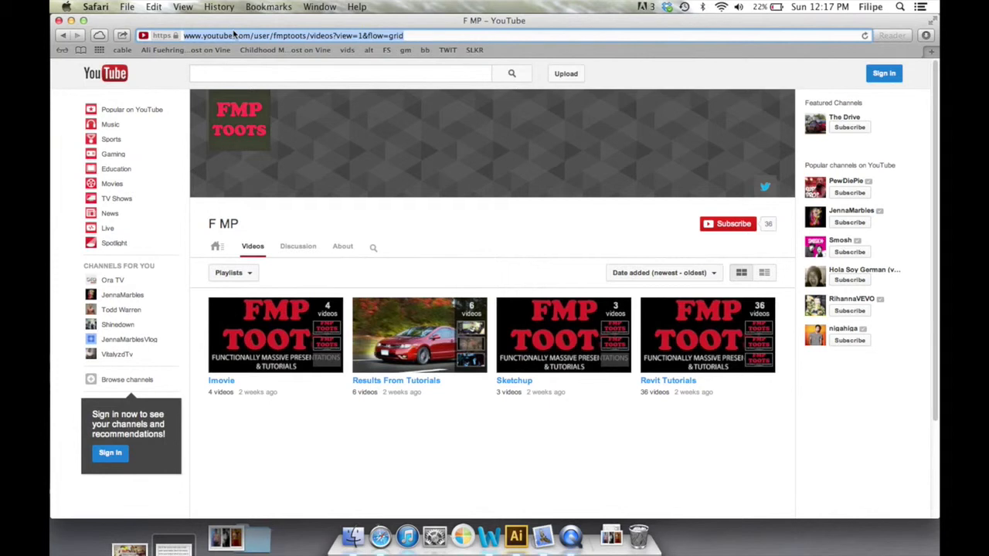
right_click(233, 35)
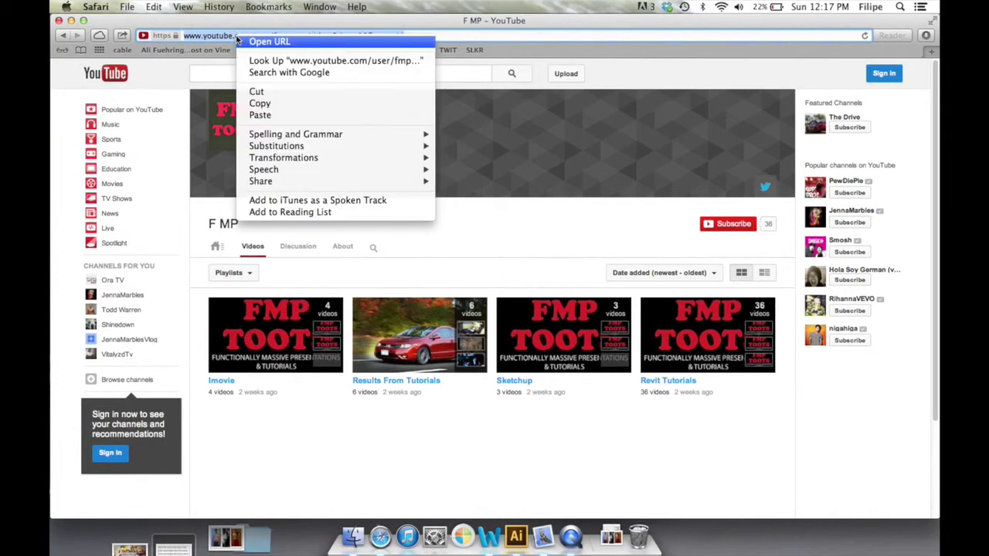
left_click(262, 104)
scroll(258, 107, "down", 3)
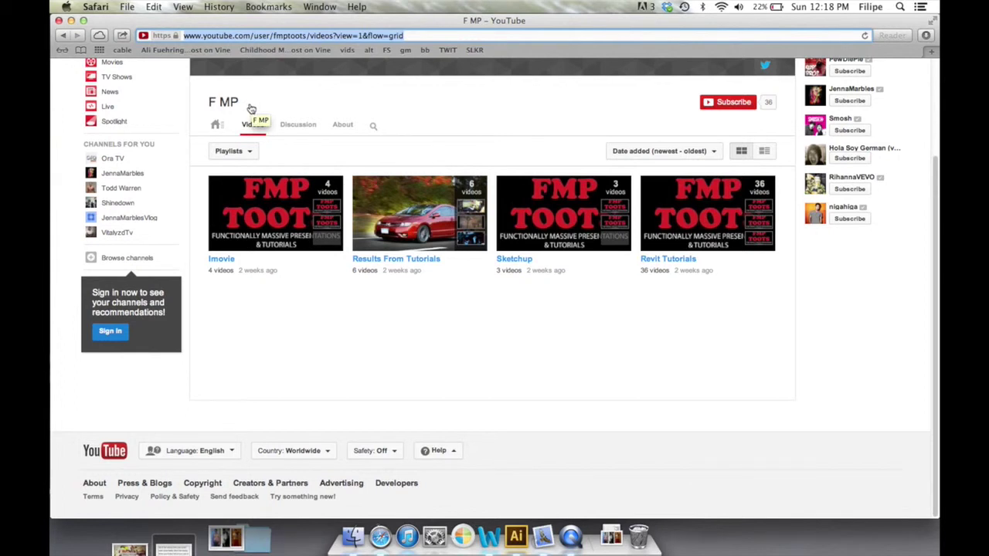
left_click(363, 344)
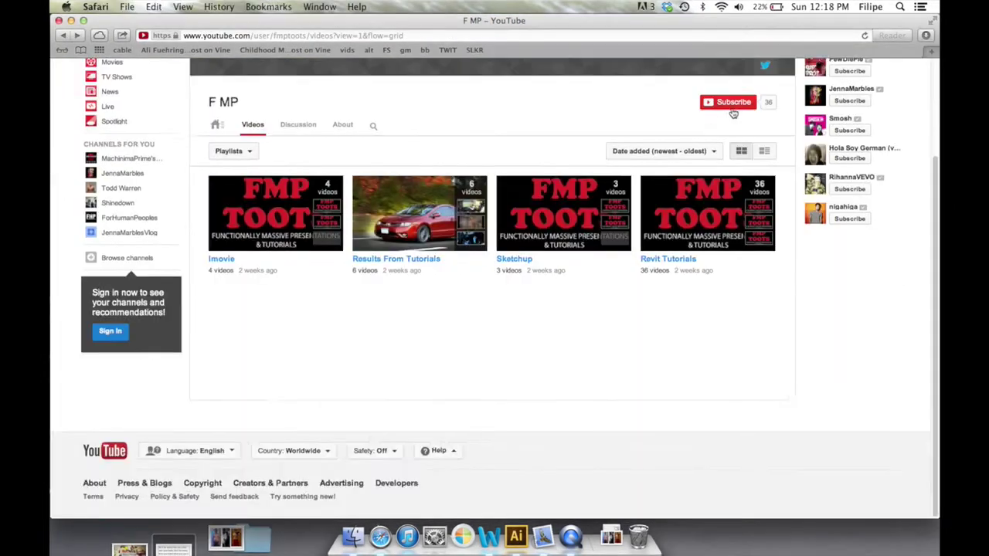
scroll(757, 139, "up", 4)
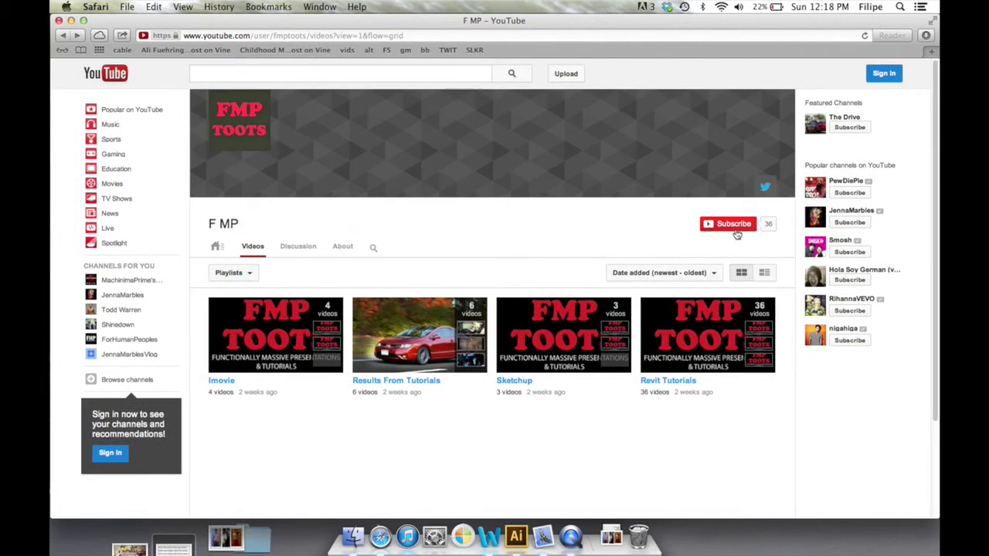
Search YouTube for 'fmptoots'.
left_click(105, 72)
type("fmpt")
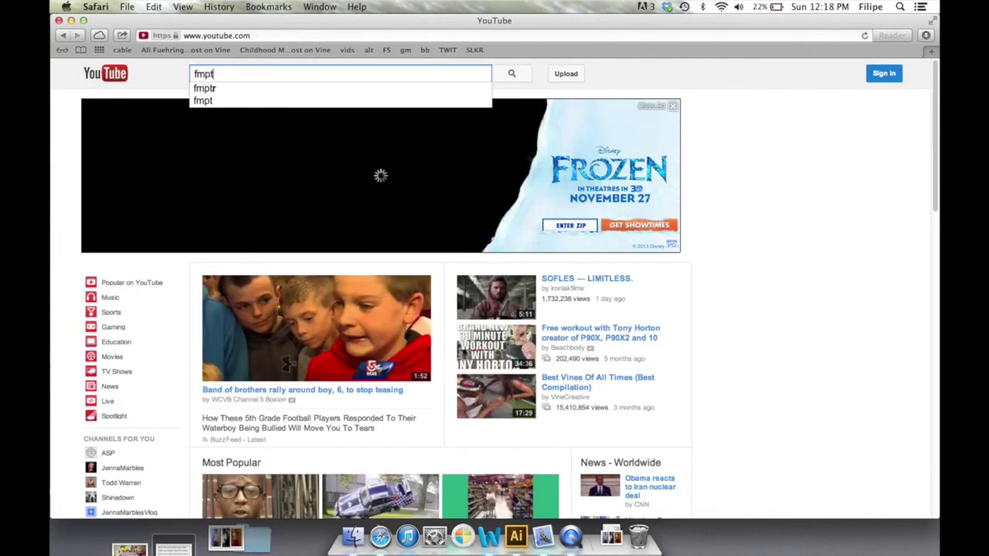
type("oots")
key("Return")
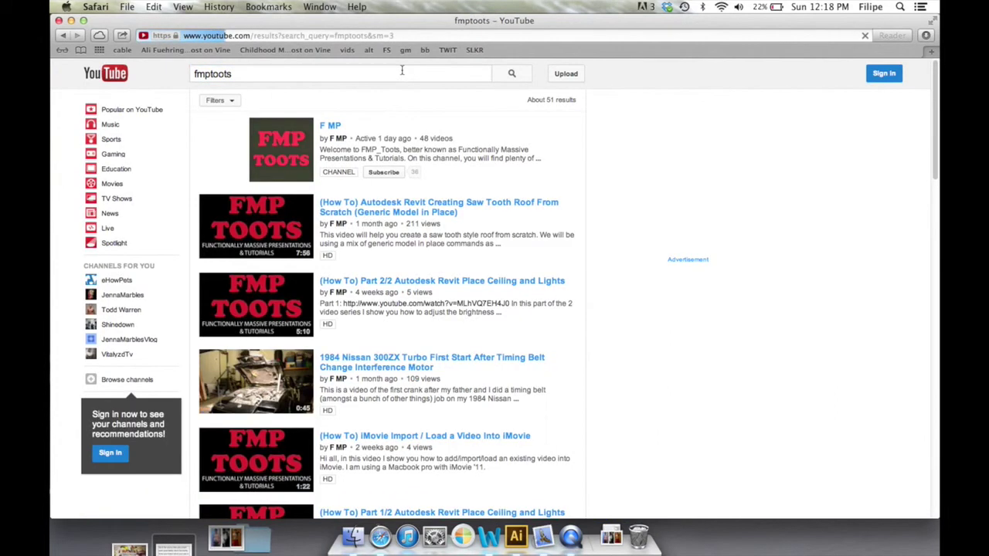